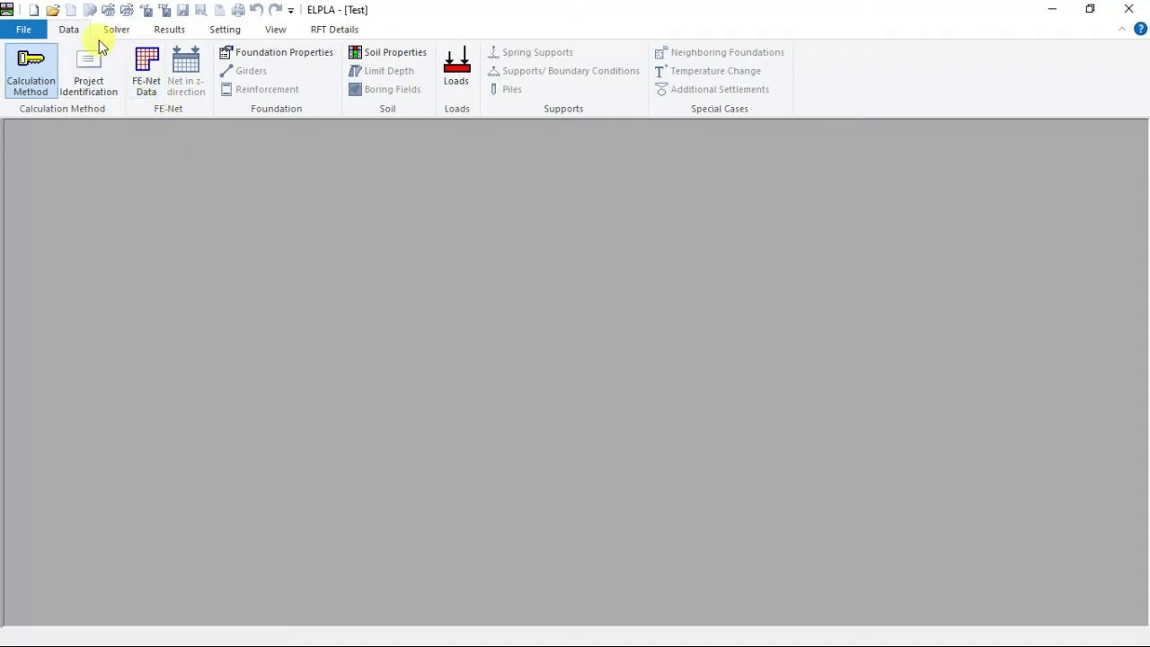
Bring up the Data tab to reach the Test project's FE-Net Data.
{"action": "left_click", "coordinate": [68, 27]}
Preview the square, rectangular and irregular slab types and their generation types.
{"action": "left_click", "coordinate": [147, 70]}
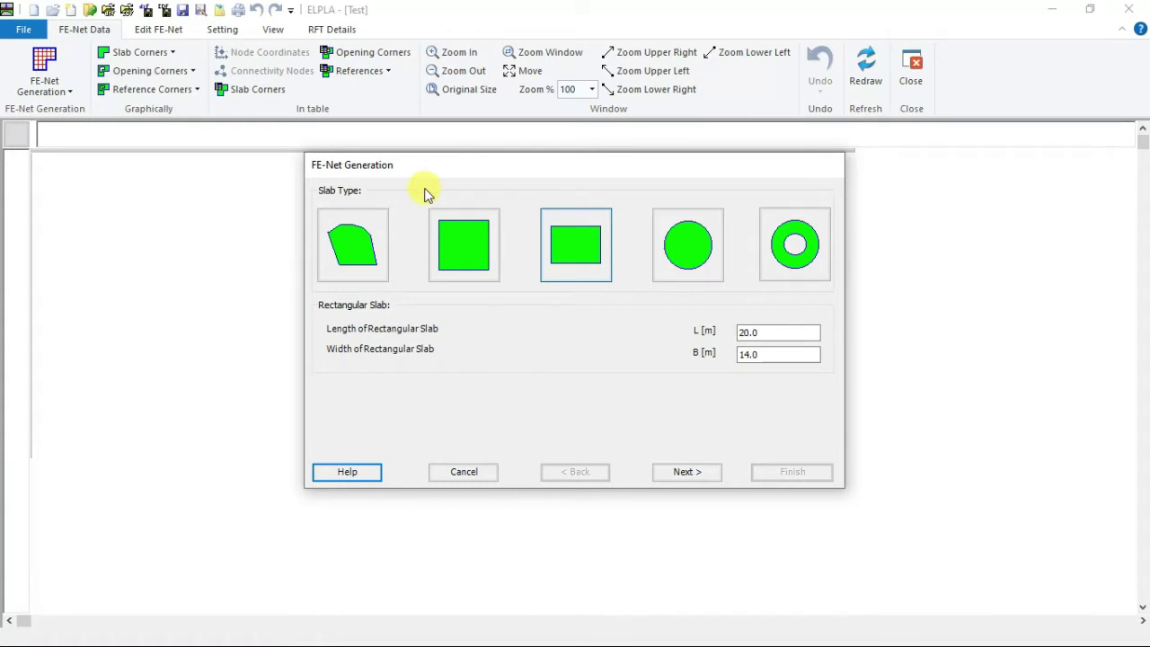
{"action": "left_click", "coordinate": [478, 255]}
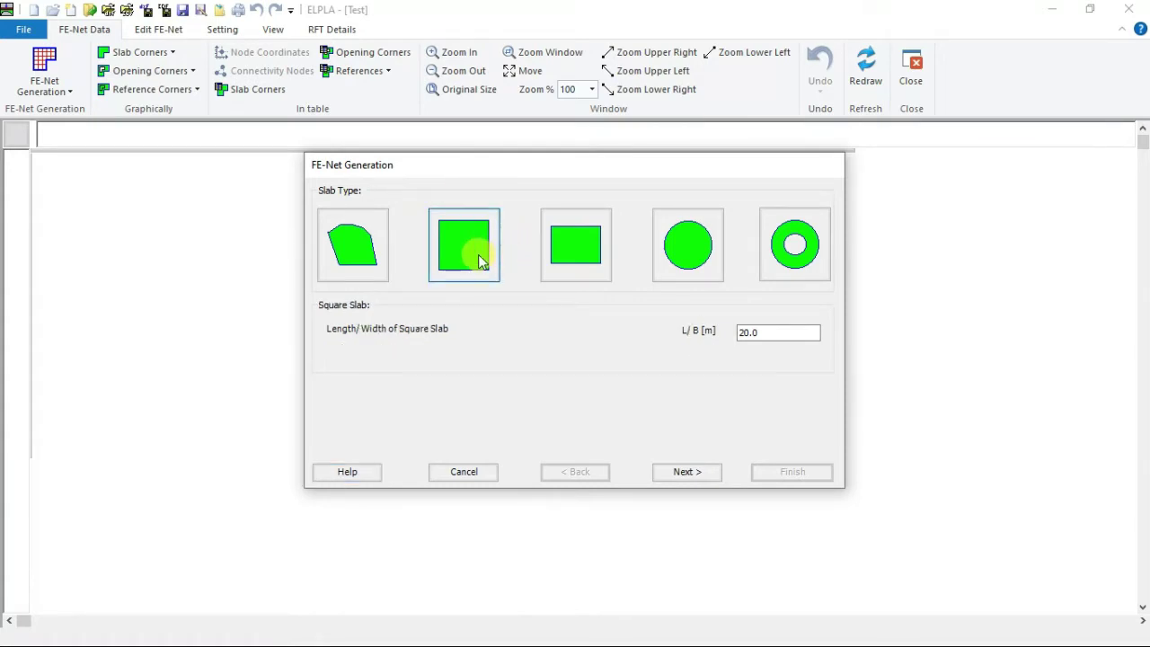
{"action": "left_click", "coordinate": [555, 261]}
{"action": "left_click", "coordinate": [367, 246]}
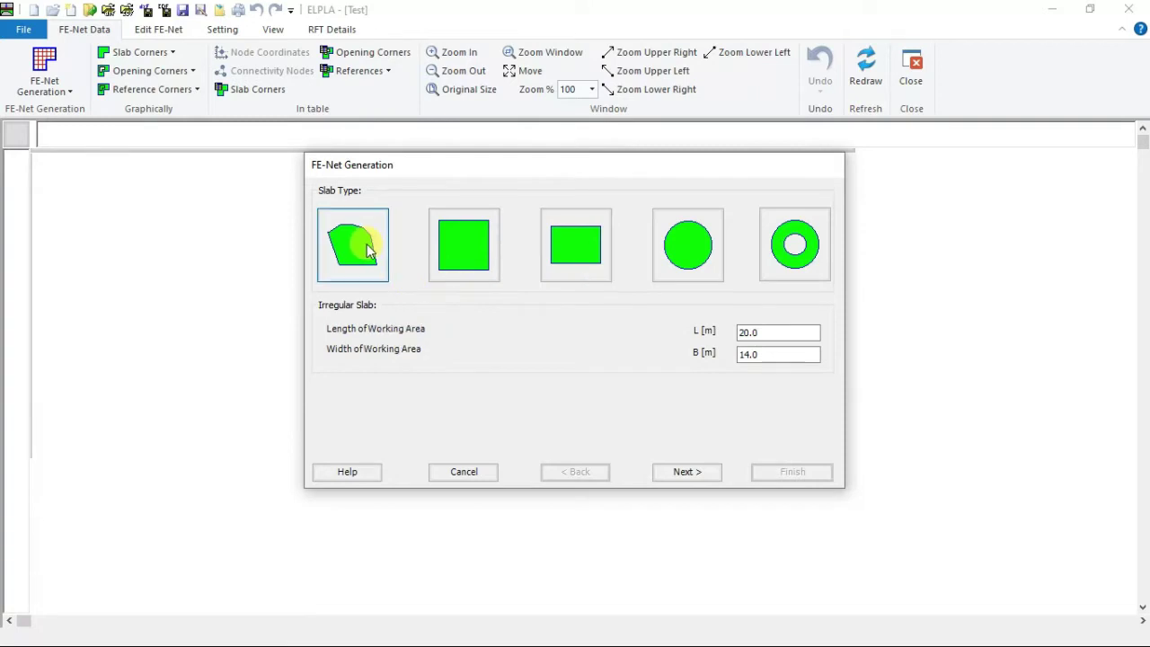
{"action": "left_click", "coordinate": [700, 475]}
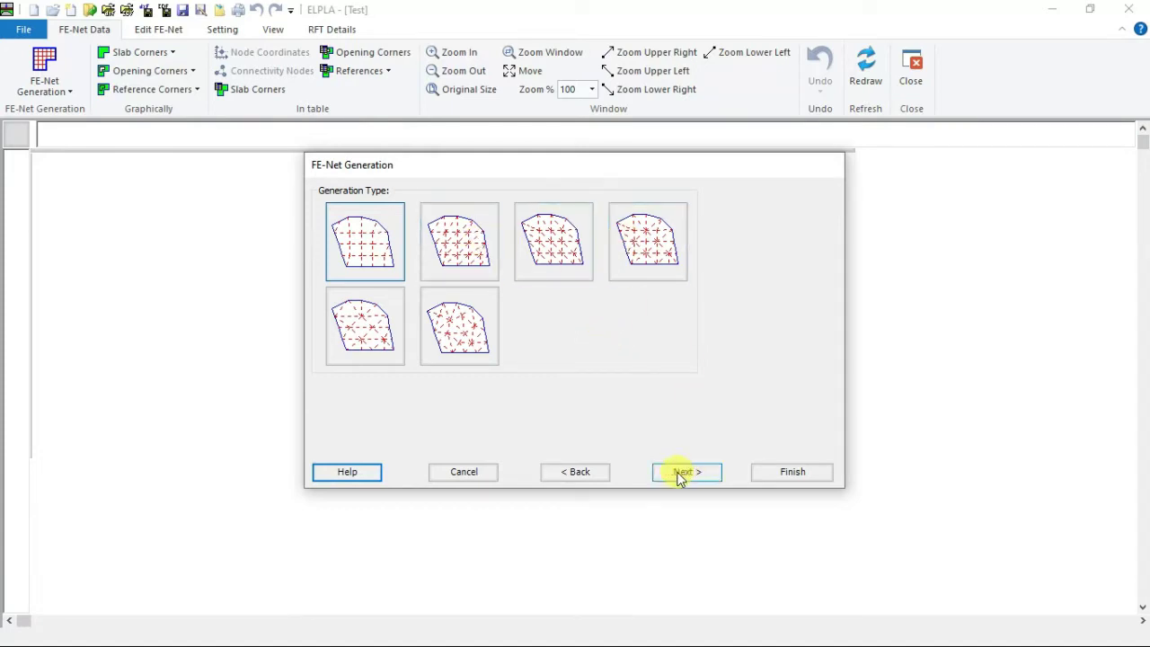
{"action": "left_click", "coordinate": [593, 471]}
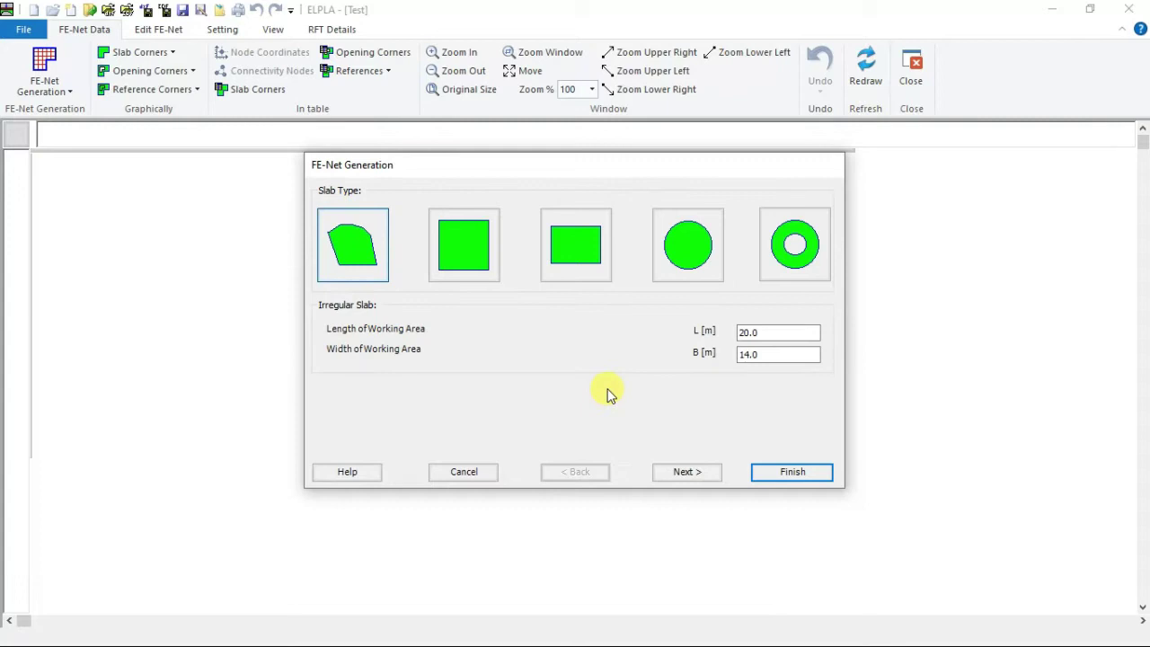
Preview the ring and circular slab types and the circular slab's mesh patterns.
{"action": "left_click", "coordinate": [792, 248]}
{"action": "left_click", "coordinate": [697, 257]}
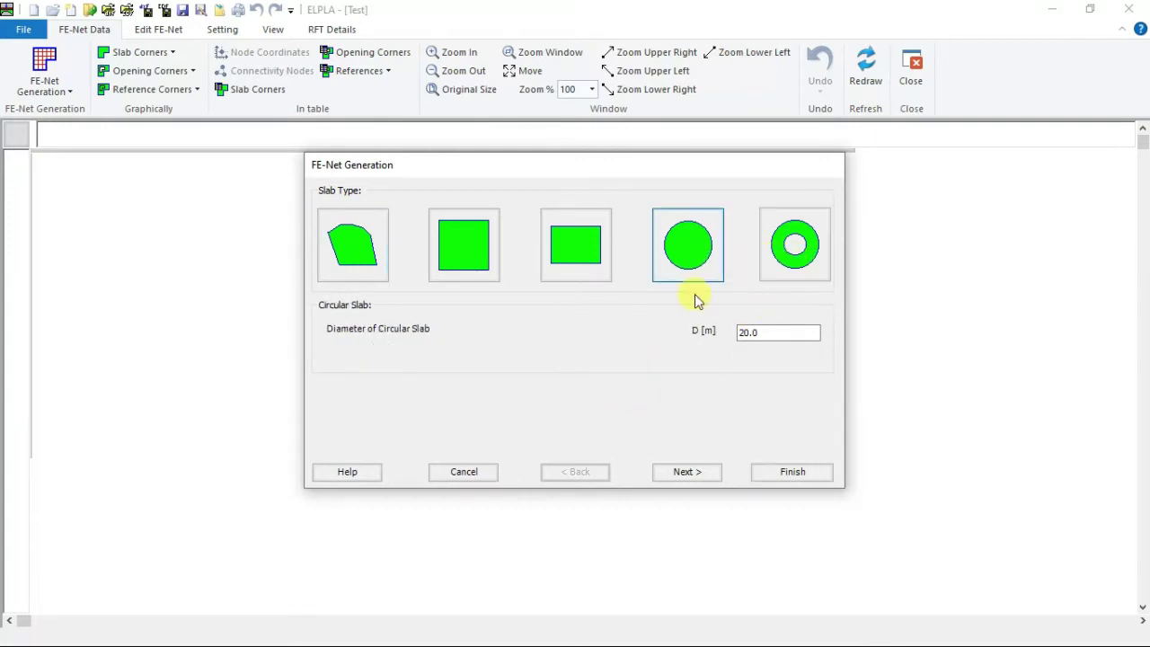
{"action": "left_click", "coordinate": [686, 472]}
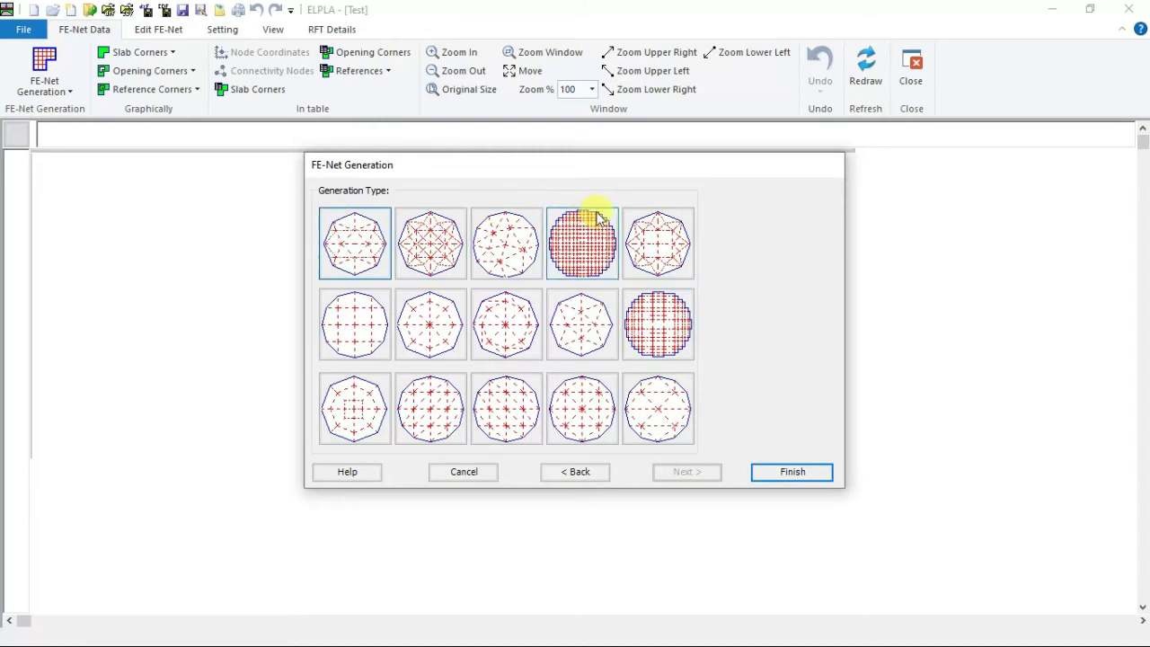
{"action": "left_click", "coordinate": [602, 471]}
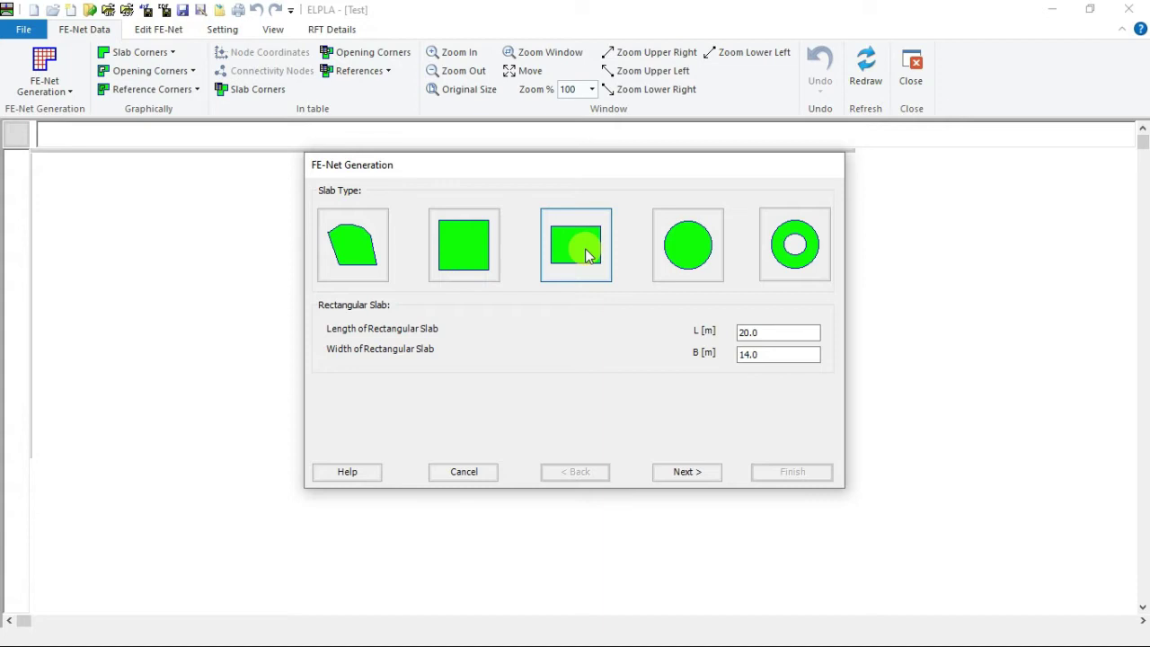
Choose the Irregular slab type, check the raft drawing, and set the working-area length to 18 m.
{"action": "left_click", "coordinate": [351, 251]}
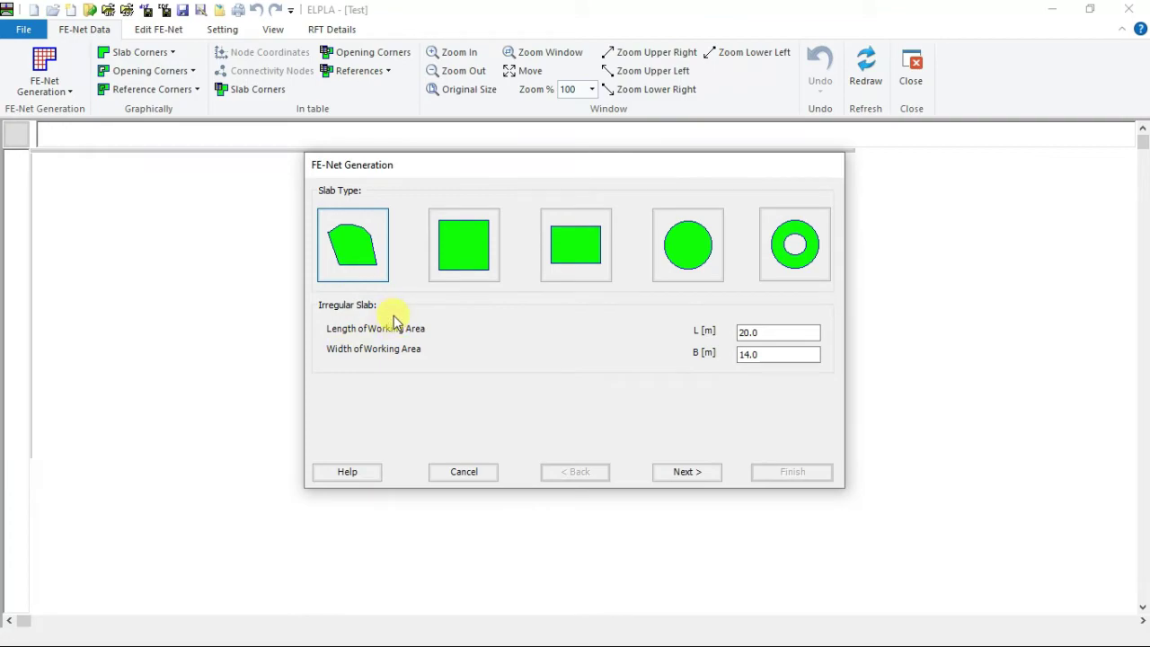
{"action": "key", "text": "alt+Tab"}
{"action": "key", "text": "alt+Tab"}
{"action": "key", "text": "alt+Tab"}
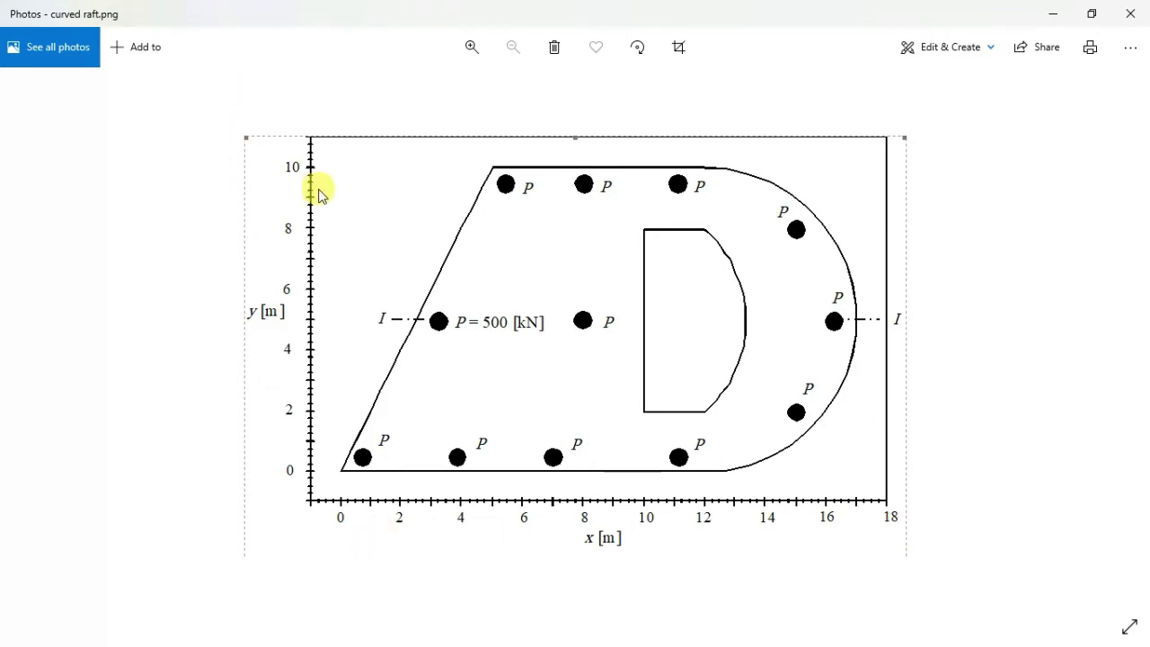
{"action": "key", "text": "alt+Tab"}
{"action": "left_click", "coordinate": [385, 277]}
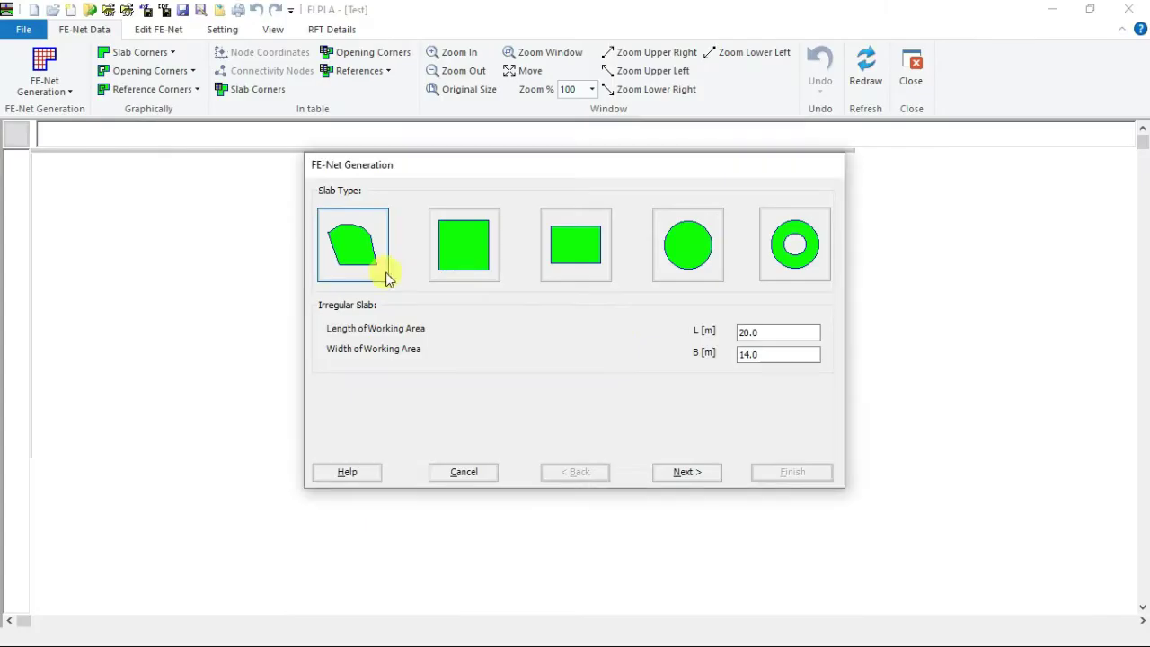
{"action": "double_click", "coordinate": [792, 330]}
{"action": "type", "text": "18"}
{"action": "key", "text": "Tab"}
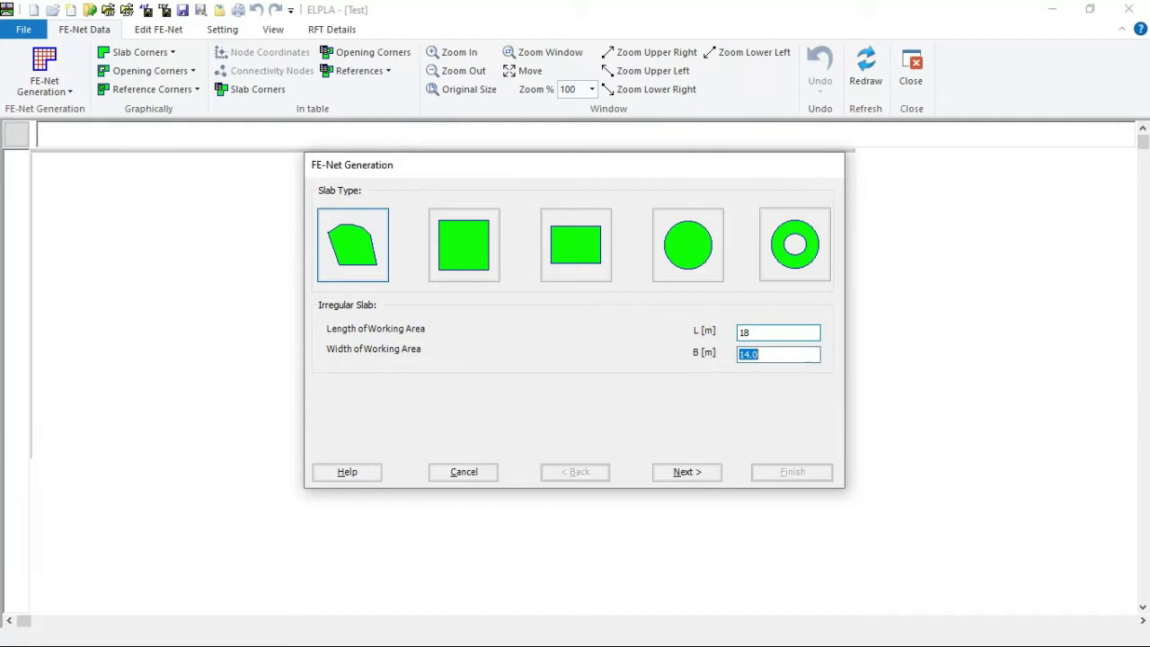
Set the working-area width to 10 m and choose the regular rectangular grid generation type.
{"action": "type", "text": "10"}
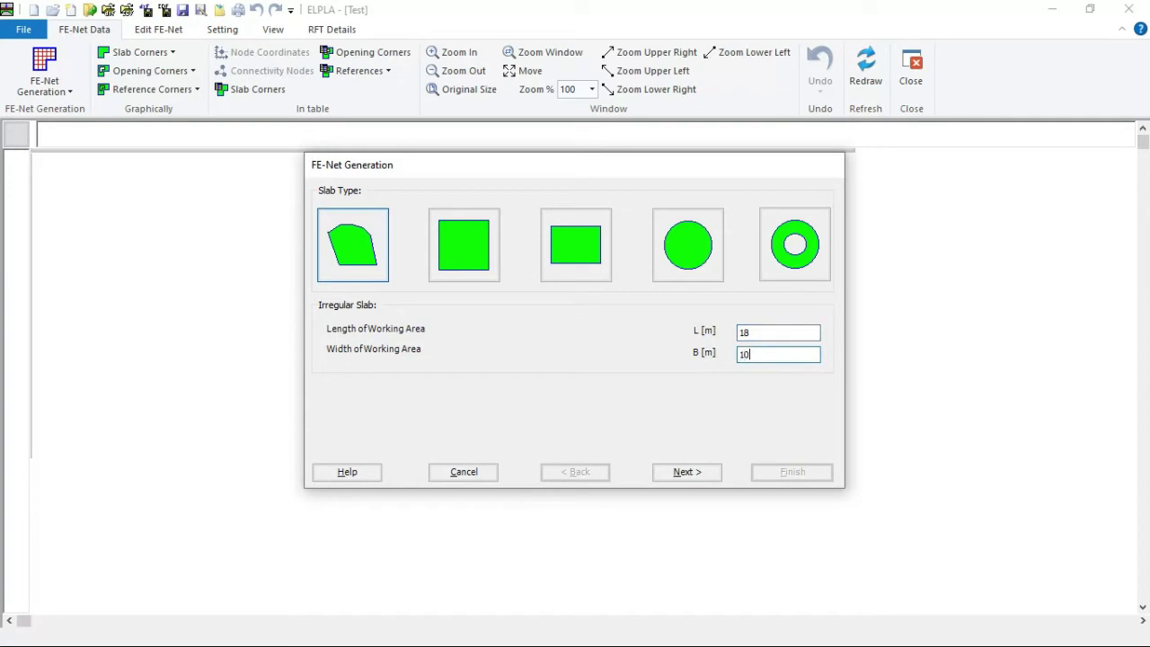
{"action": "left_click", "coordinate": [694, 475]}
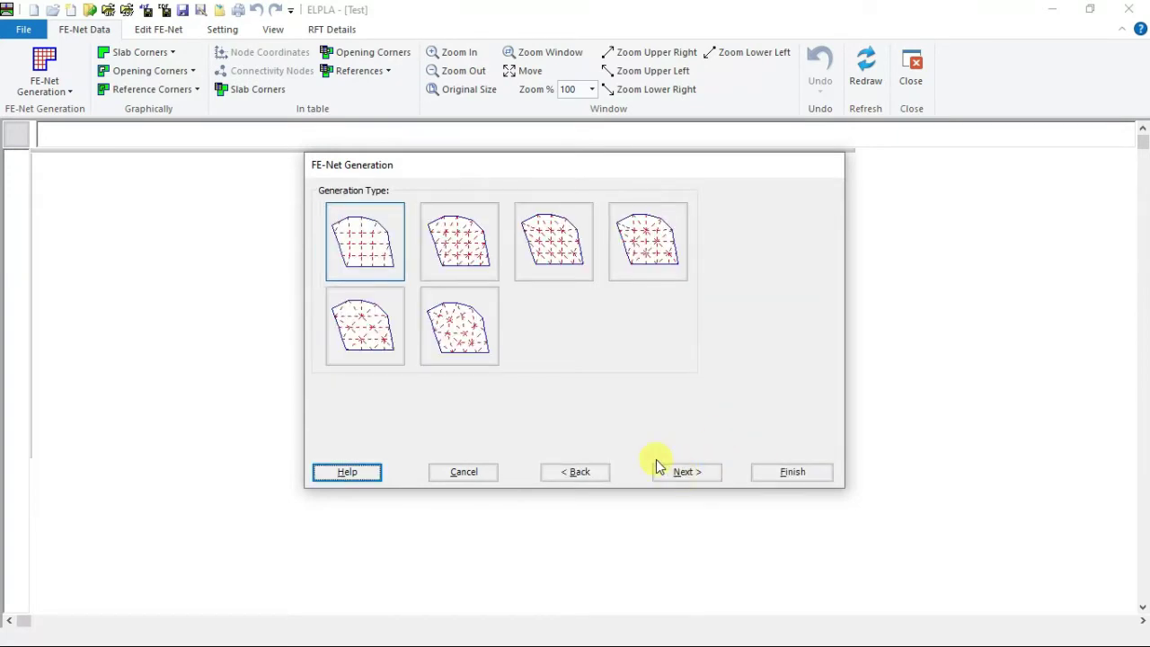
{"action": "left_click", "coordinate": [375, 260]}
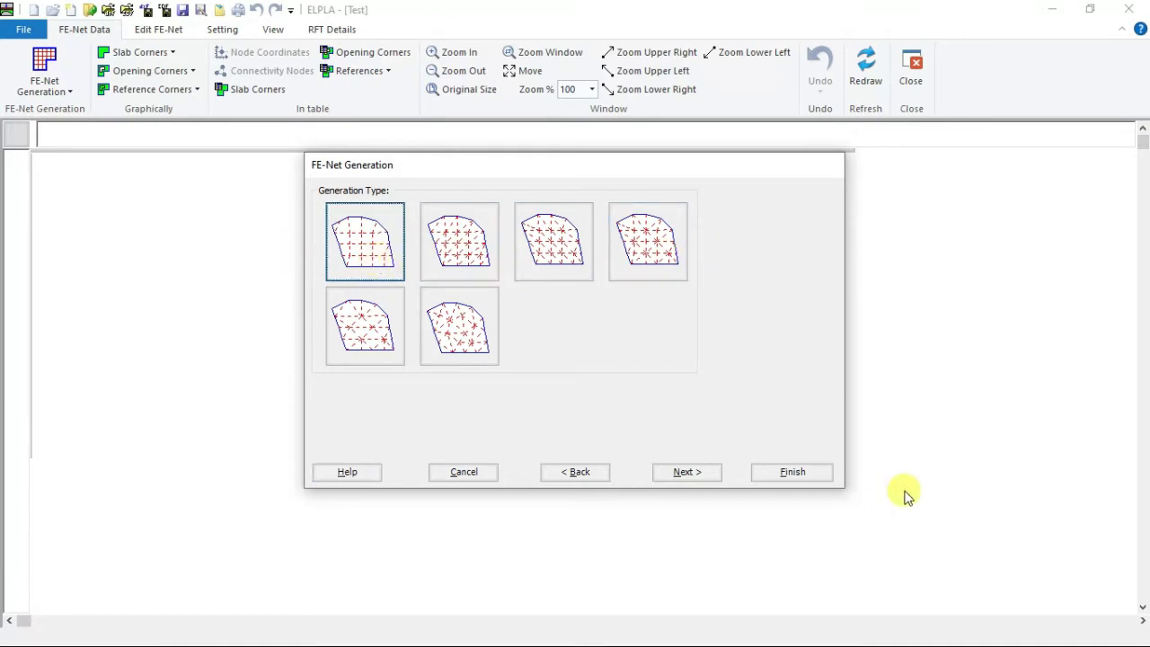
{"action": "left_click", "coordinate": [715, 479]}
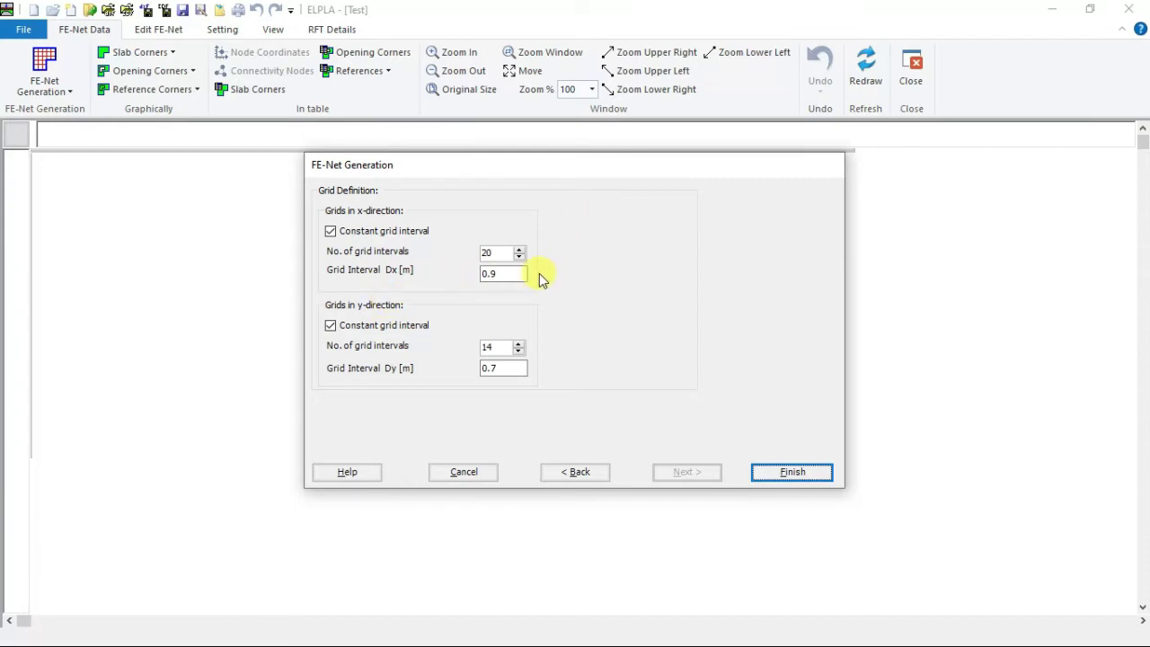
Set Dx and Dy to 0.5 m with 36 by 20 intervals and generate the net.
{"action": "double_click", "coordinate": [503, 273]}
{"action": "type", "text": "0.5"}
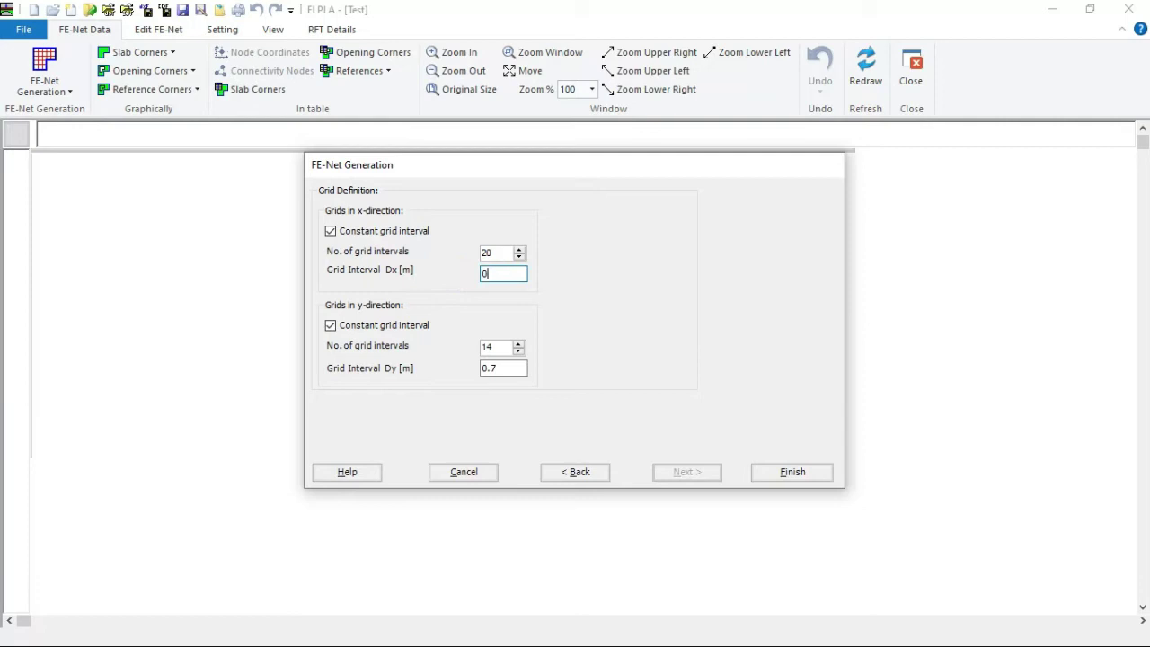
{"action": "double_click", "coordinate": [499, 368]}
{"action": "double_click", "coordinate": [487, 252]}
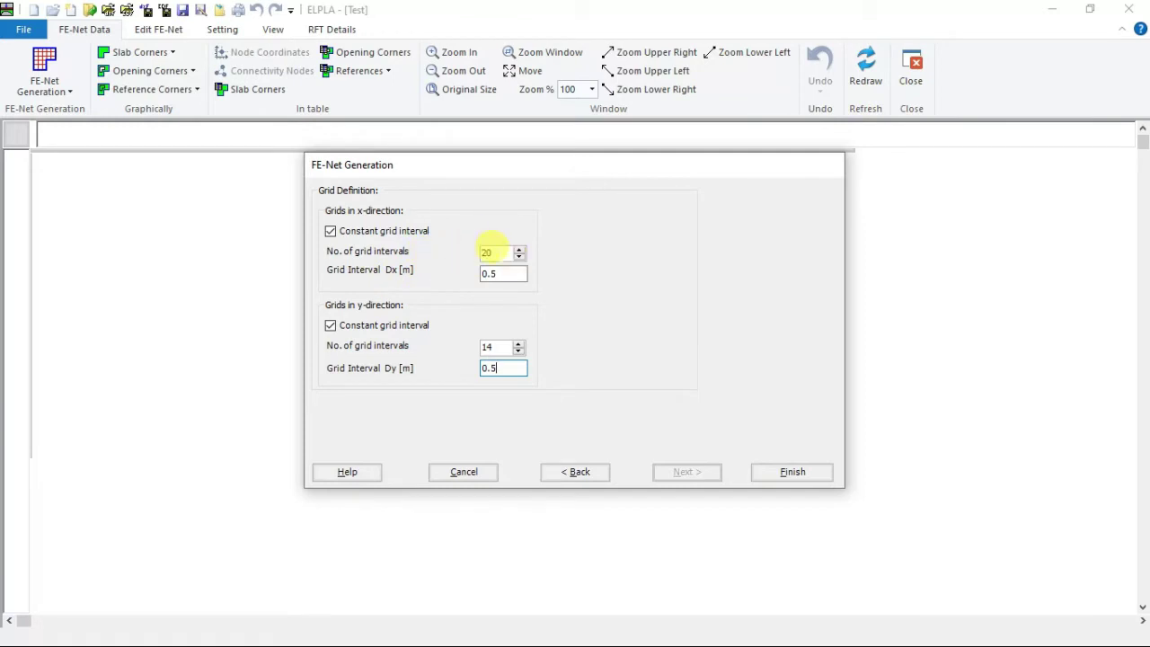
{"action": "type", "text": "36"}
{"action": "double_click", "coordinate": [486, 347]}
{"action": "type", "text": "20"}
{"action": "left_click", "coordinate": [773, 471]}
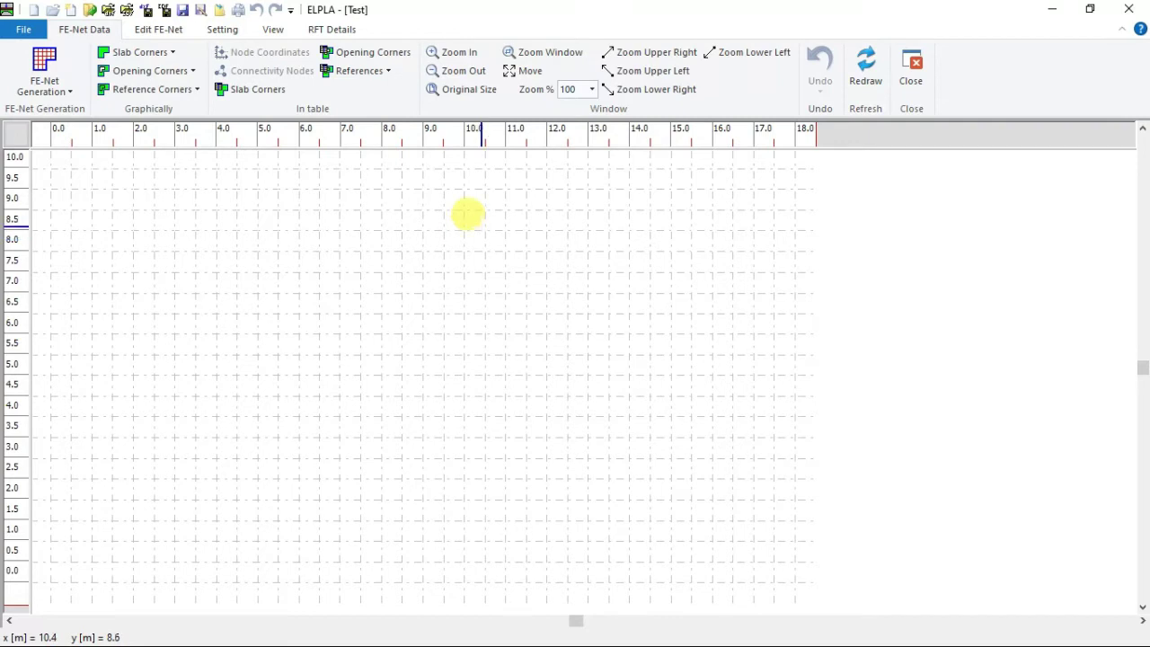
{"action": "left_click", "coordinate": [164, 55]}
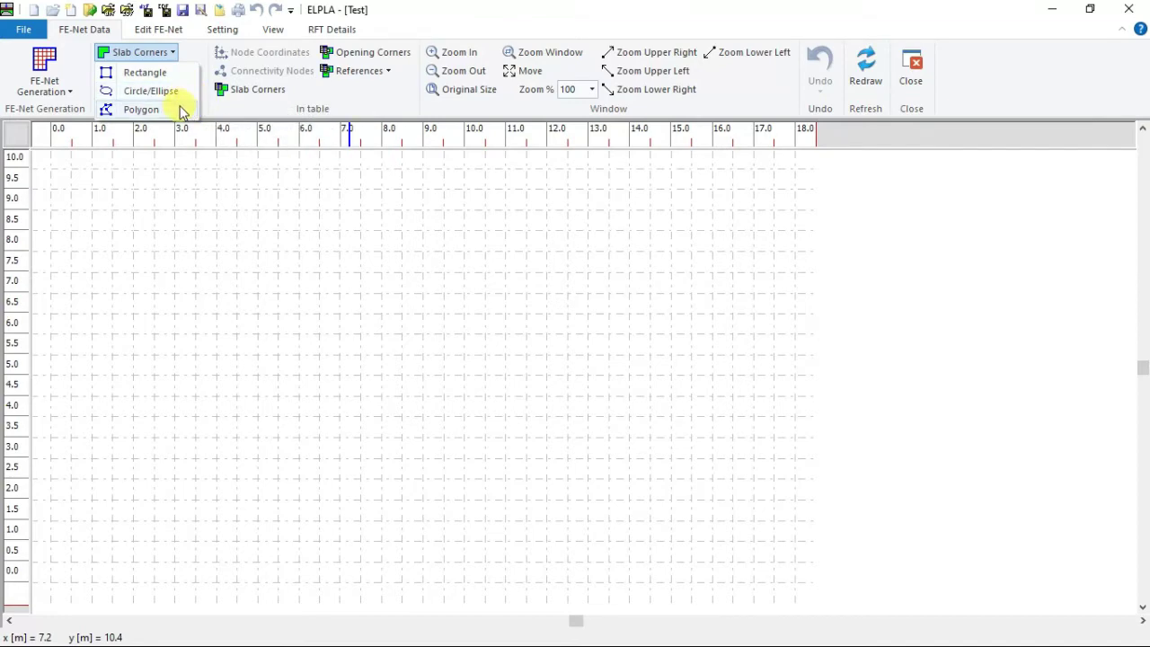
{"action": "left_click", "coordinate": [141, 110]}
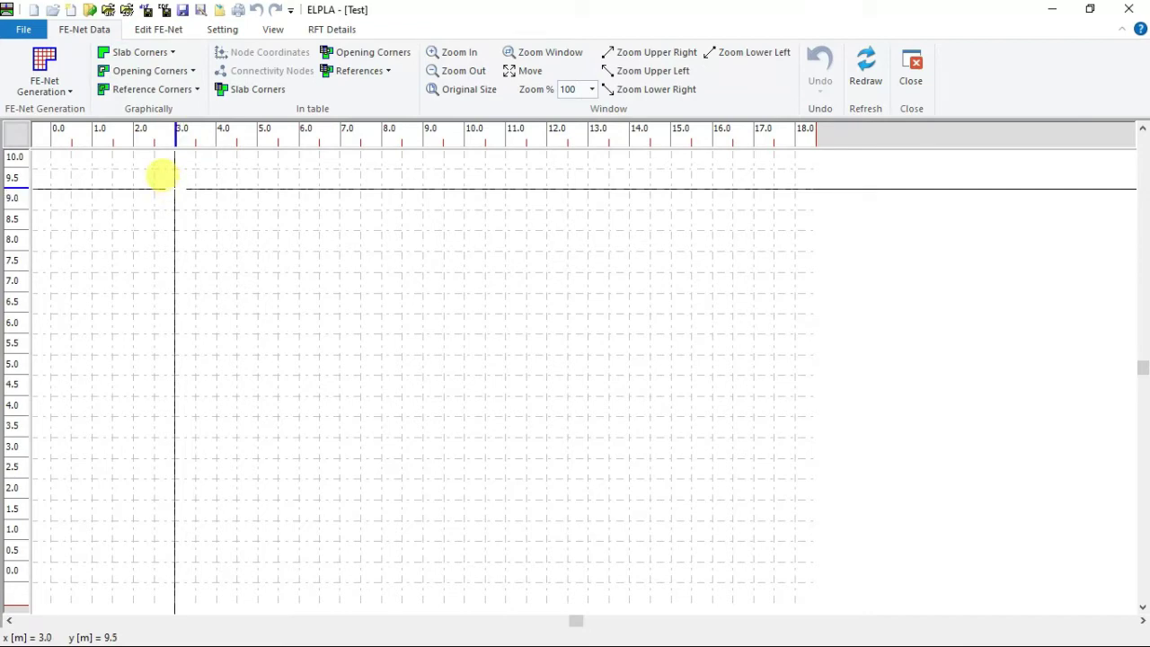
{"action": "left_click", "coordinate": [174, 189]}
{"action": "left_click", "coordinate": [568, 189]}
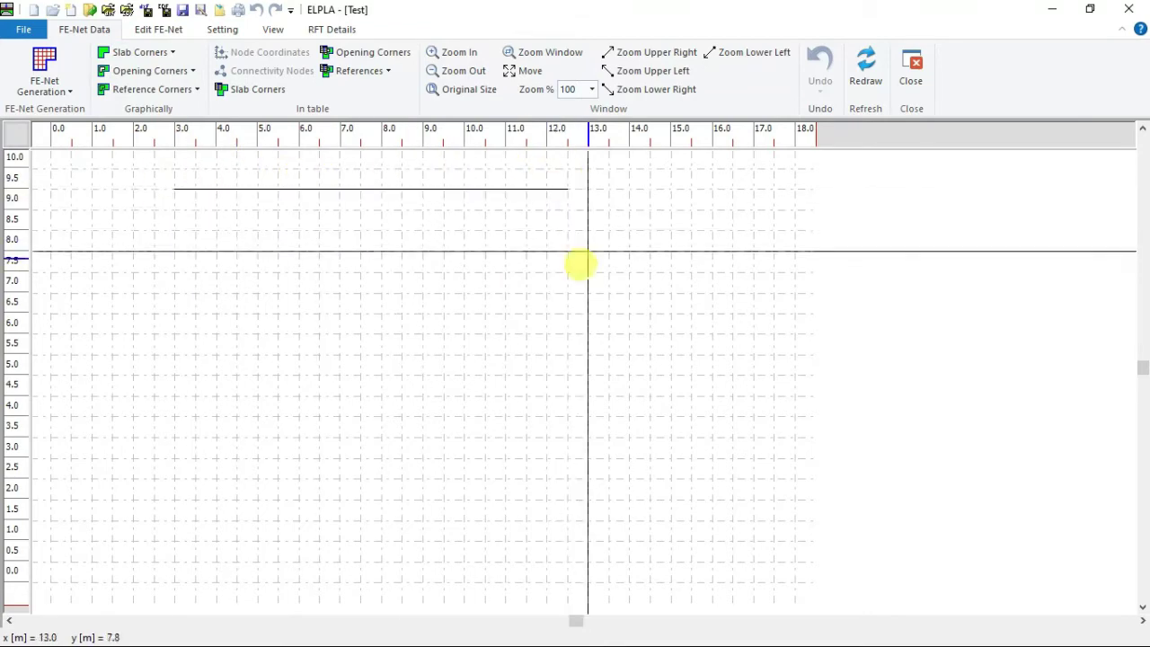
{"action": "left_click", "coordinate": [609, 334]}
{"action": "left_click", "coordinate": [506, 395]}
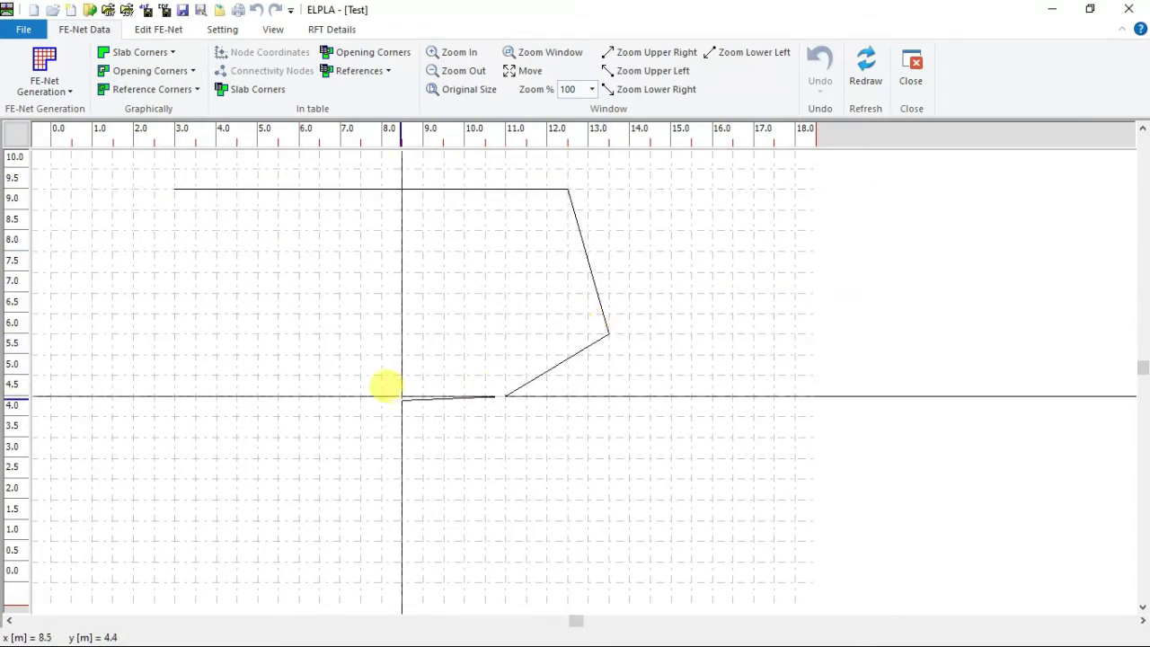
{"action": "right_click", "coordinate": [396, 379]}
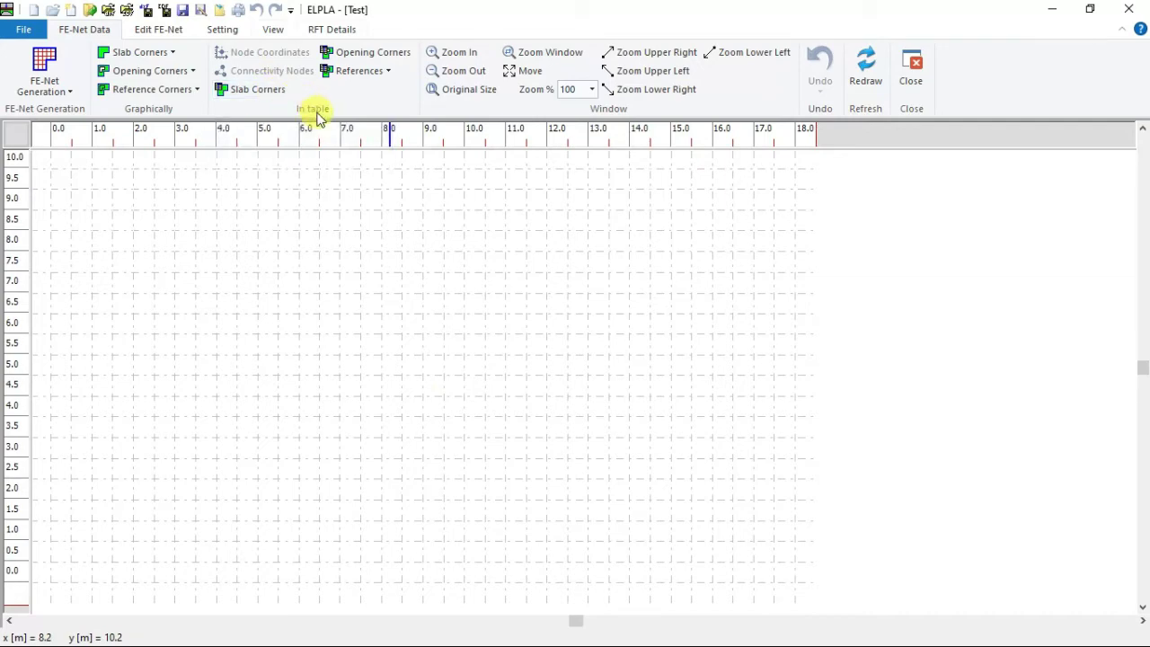
Open the slab corner table, check curved raft.png, and insert new slab 1.
{"action": "left_click", "coordinate": [281, 92]}
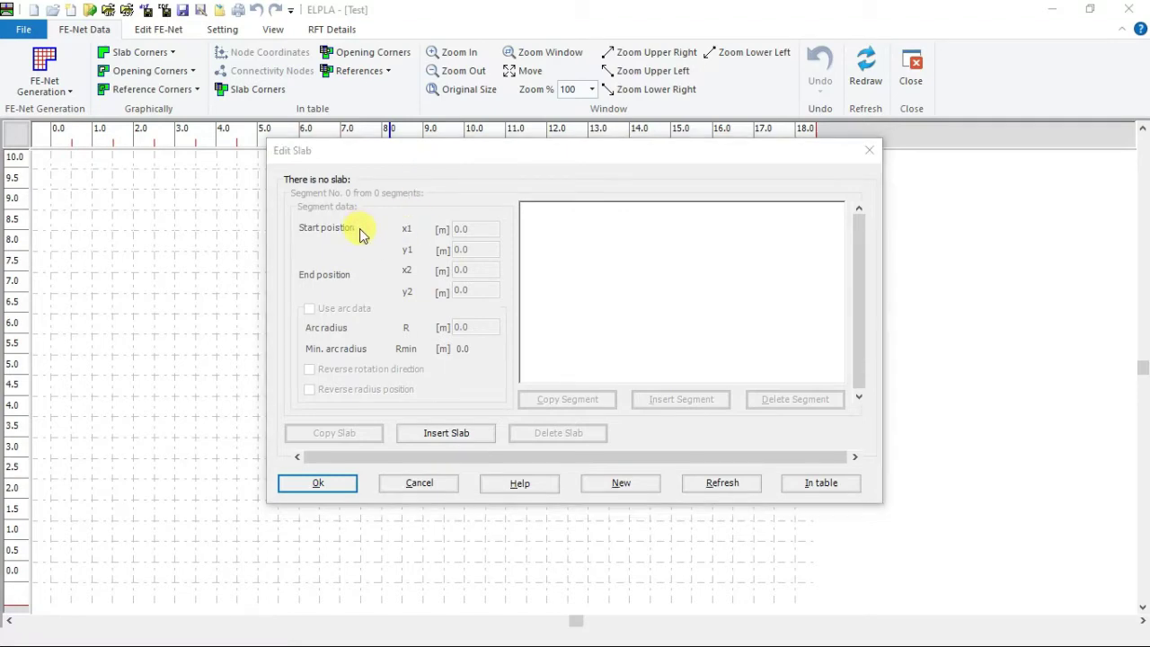
{"action": "key", "text": "alt+Tab"}
{"action": "key", "text": "alt+Tab"}
{"action": "key", "text": "alt+Tab"}
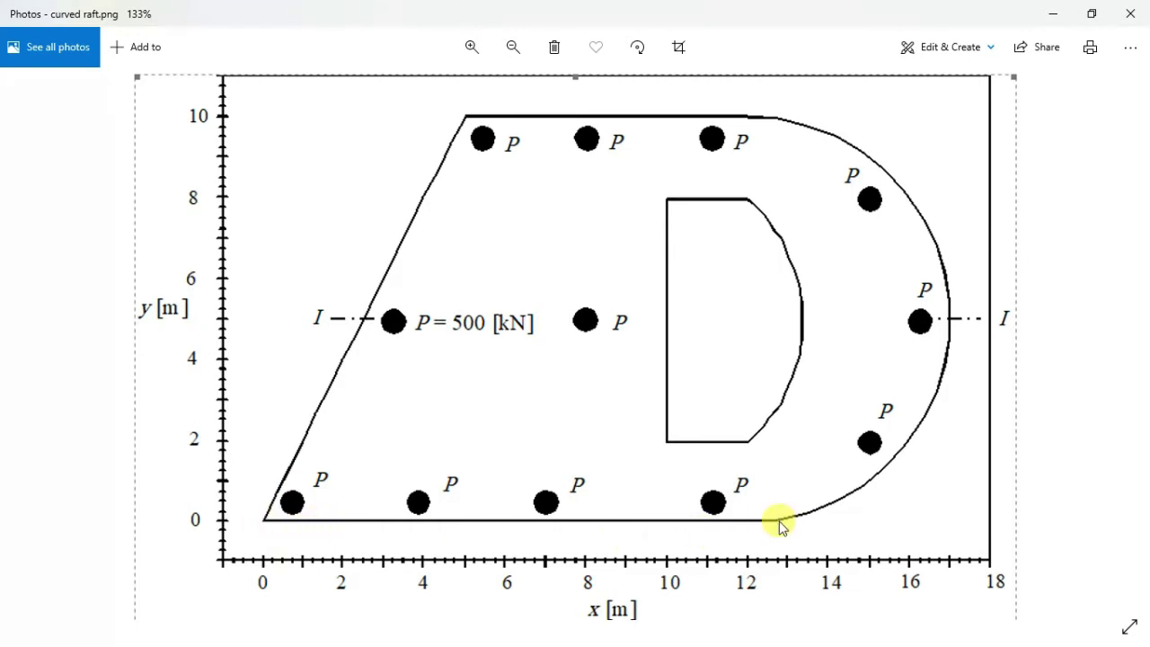
{"action": "key", "text": "alt+Tab"}
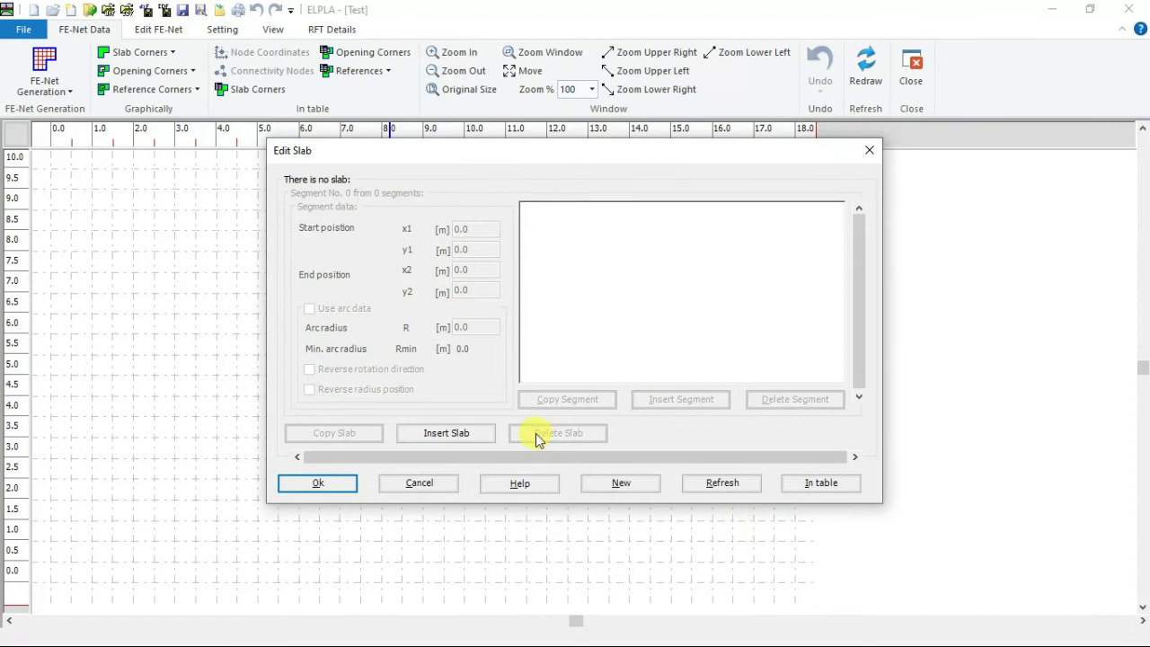
{"action": "left_click", "coordinate": [457, 438]}
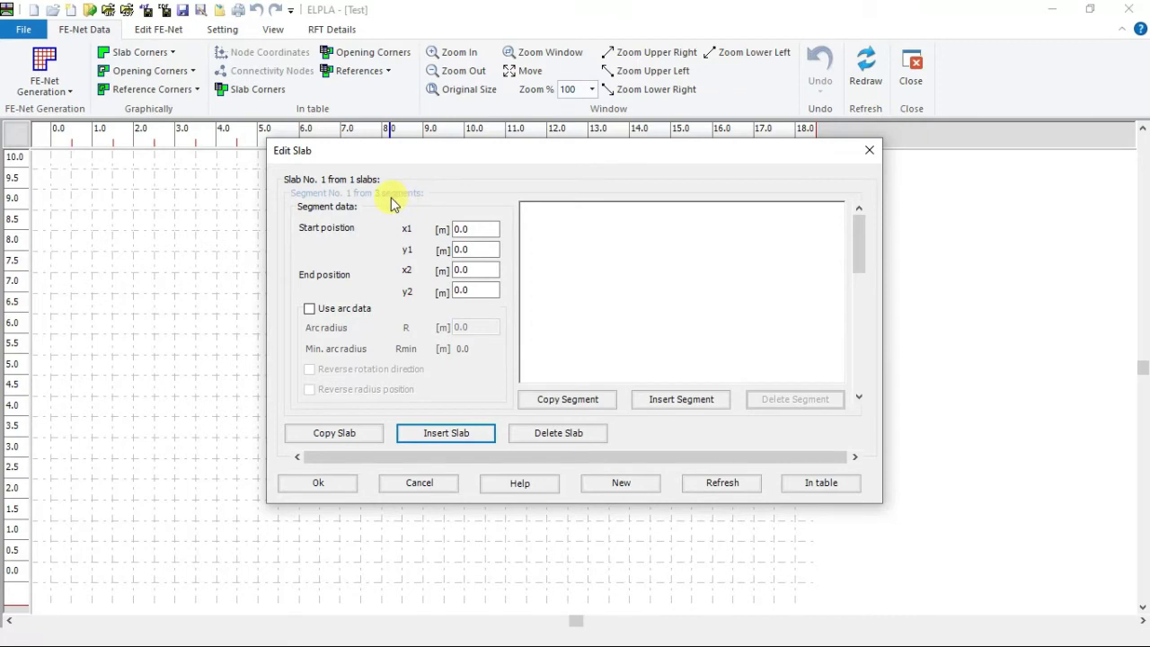
Add a fourth segment and make segment 1 a straight edge from (0, 0) to (13, 0).
{"action": "left_click", "coordinate": [681, 399]}
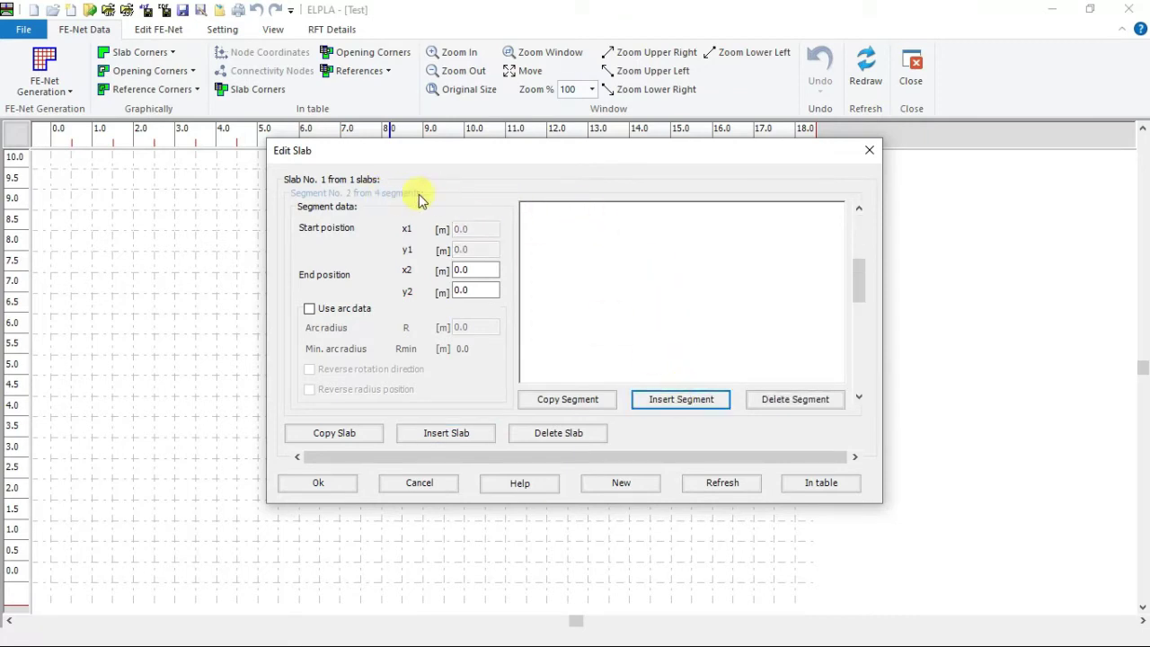
{"action": "left_click_drag", "start_coordinate": [865, 277], "coordinate": [816, 218]}
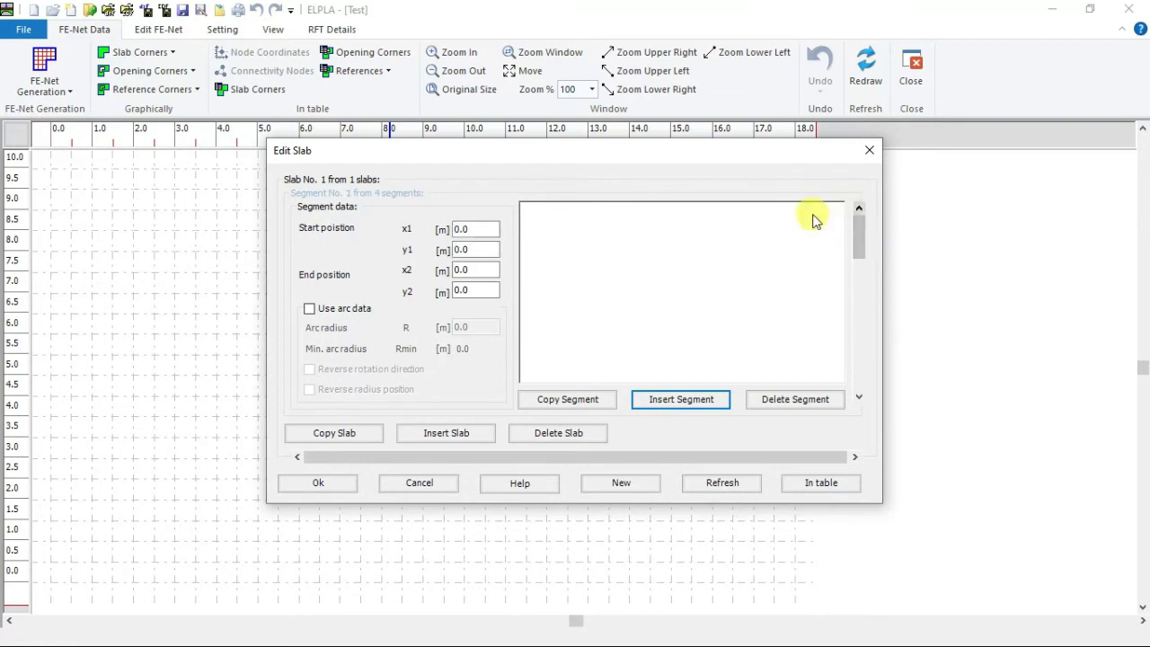
{"action": "double_click", "coordinate": [481, 269]}
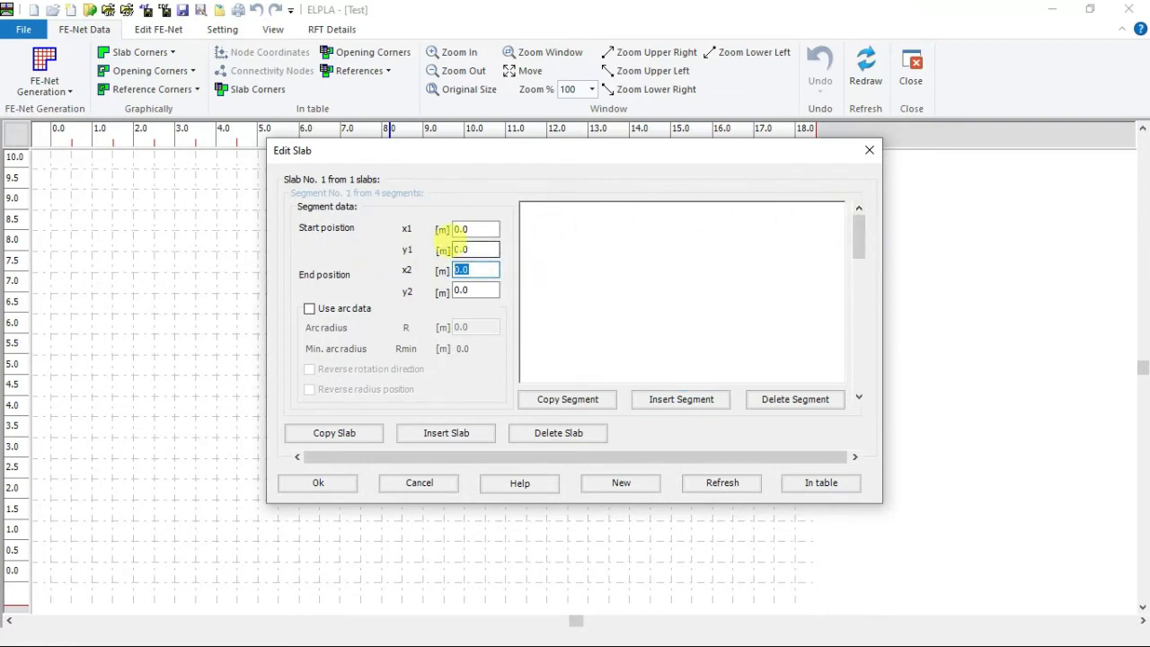
{"action": "type", "text": "13"}
{"action": "double_click", "coordinate": [474, 290]}
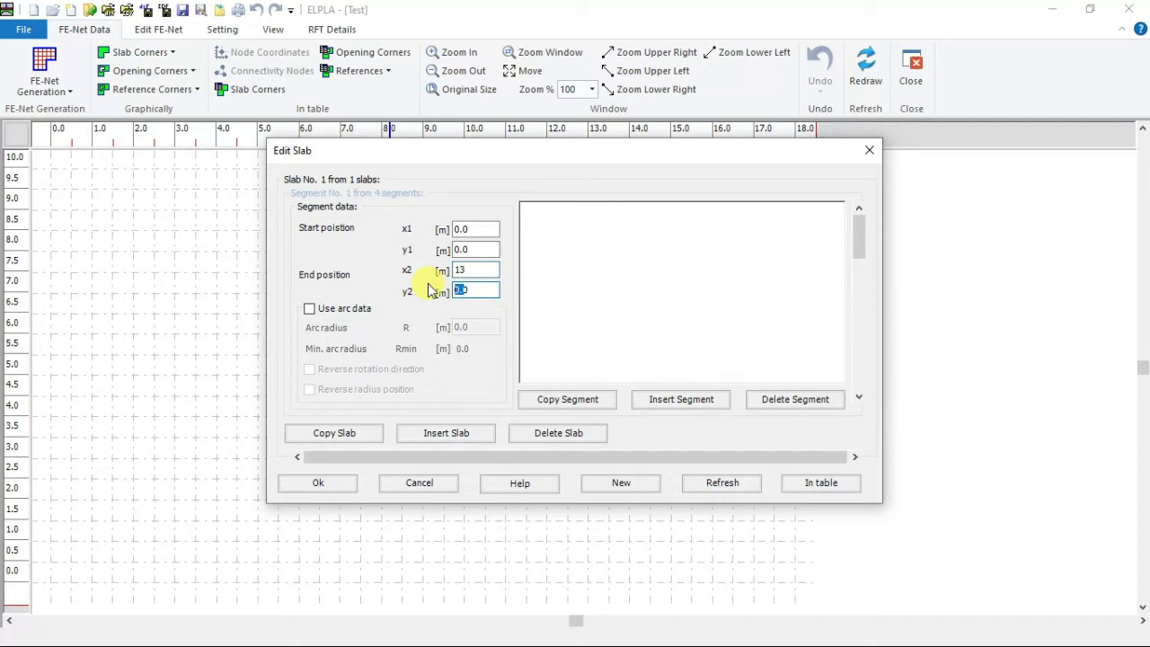
{"action": "left_click", "coordinate": [859, 396]}
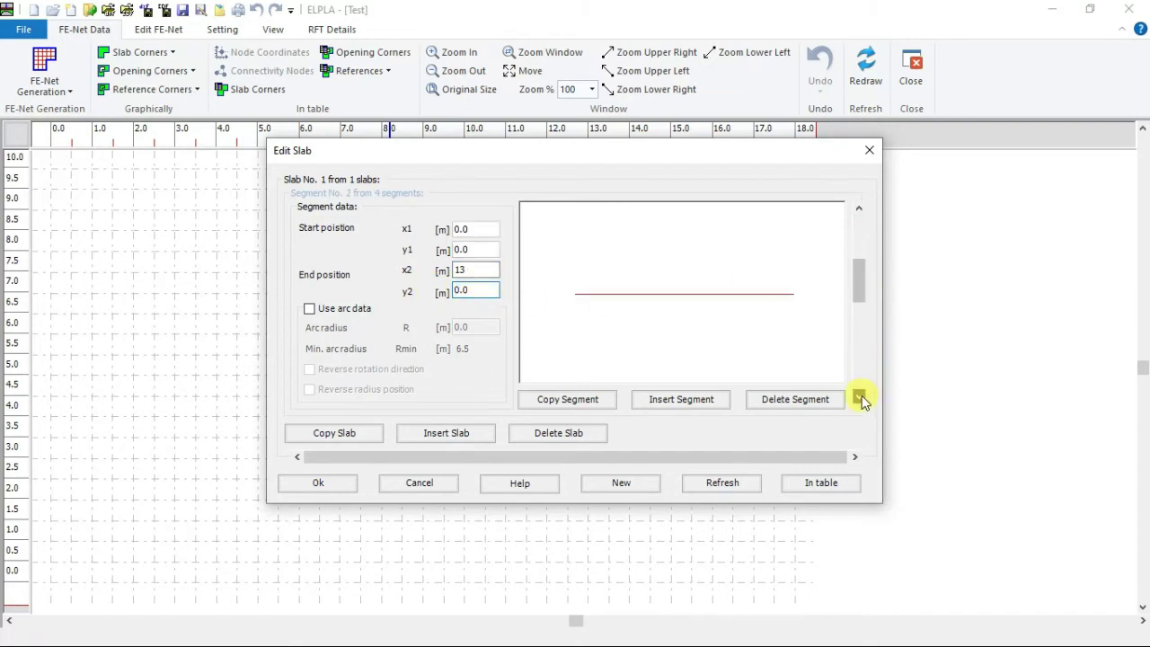
{"action": "left_click", "coordinate": [858, 209]}
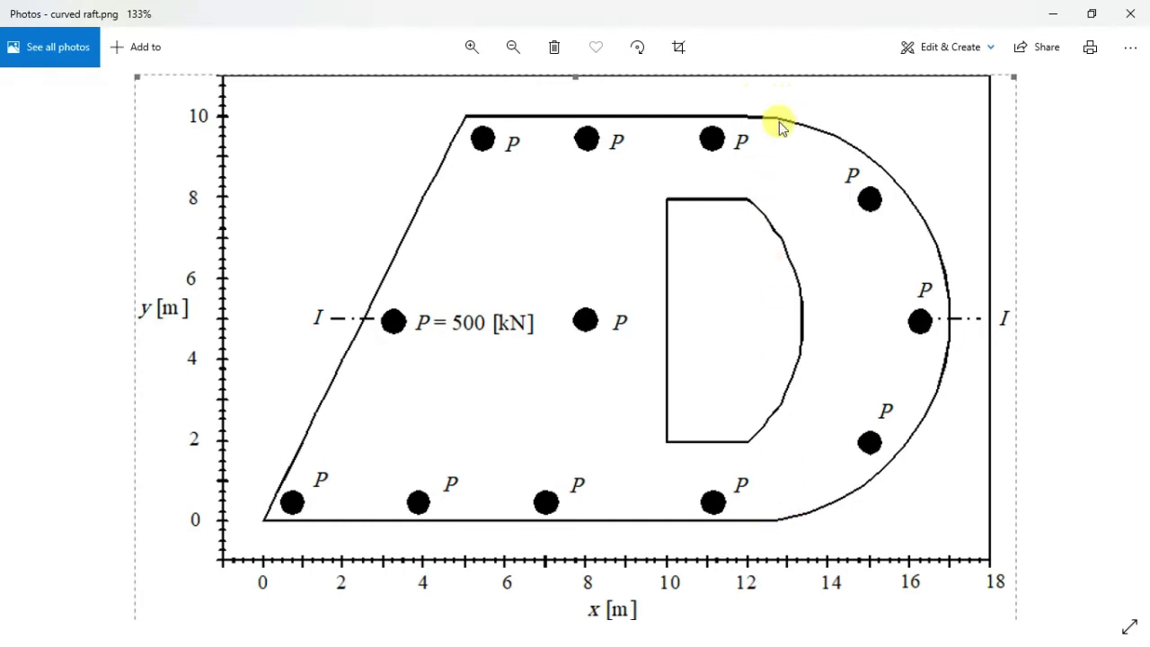
{"action": "key", "text": "alt+Tab"}
{"action": "key", "text": "alt+Tab"}
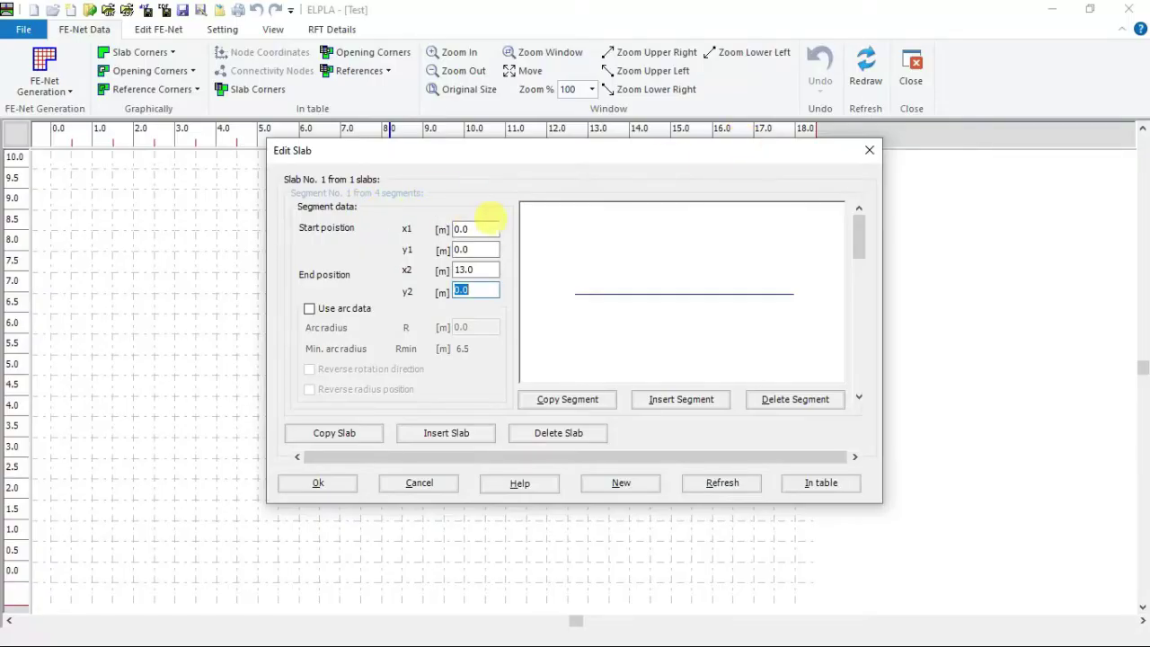
{"action": "left_click", "coordinate": [858, 396]}
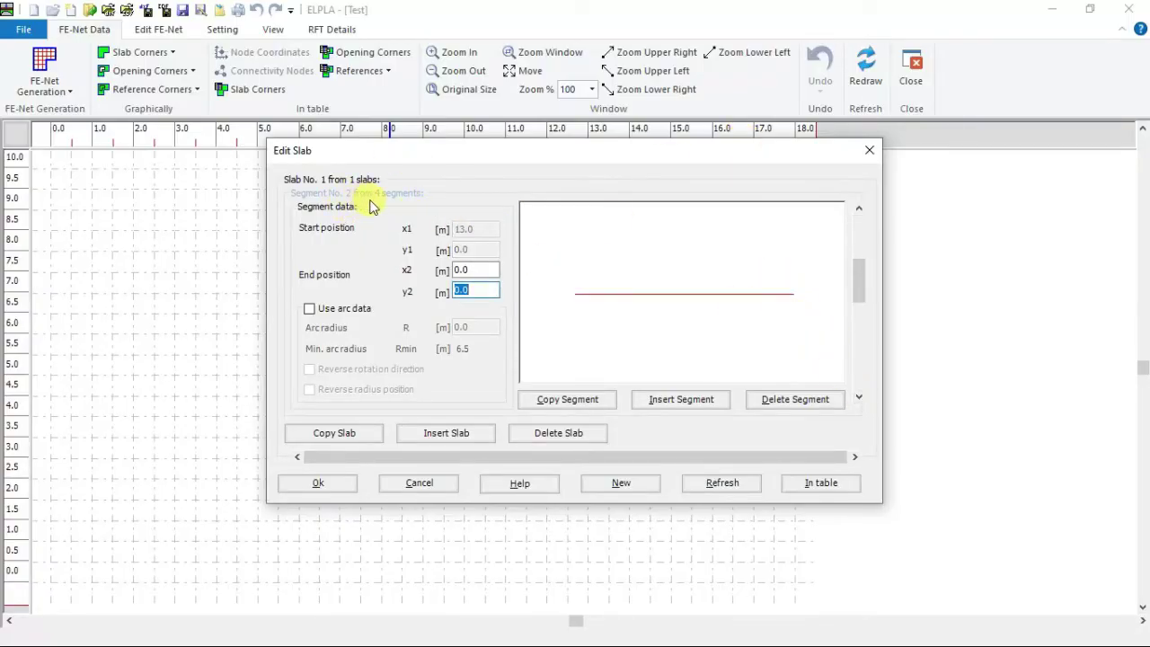
Make segment 2 an arc ending at (13, 10) with reversed rotation, bulging right.
{"action": "key", "text": "shift+Tab"}
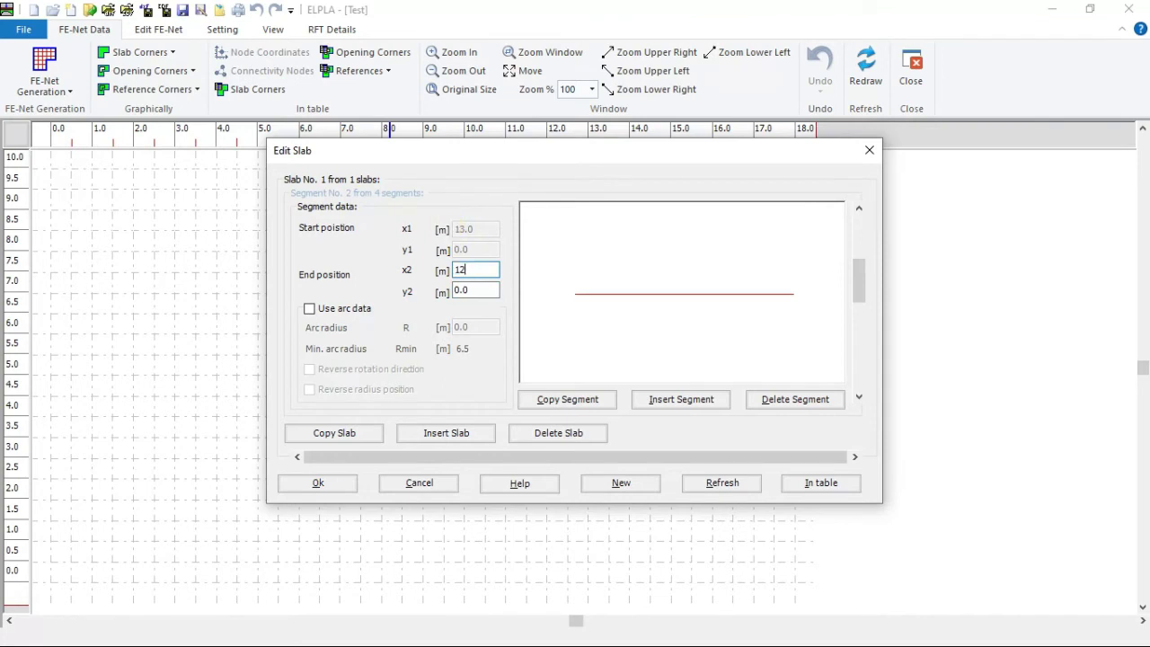
{"action": "type", "text": "13"}
{"action": "key", "text": "Tab"}
{"action": "left_click", "coordinate": [859, 207]}
{"action": "left_click", "coordinate": [859, 398]}
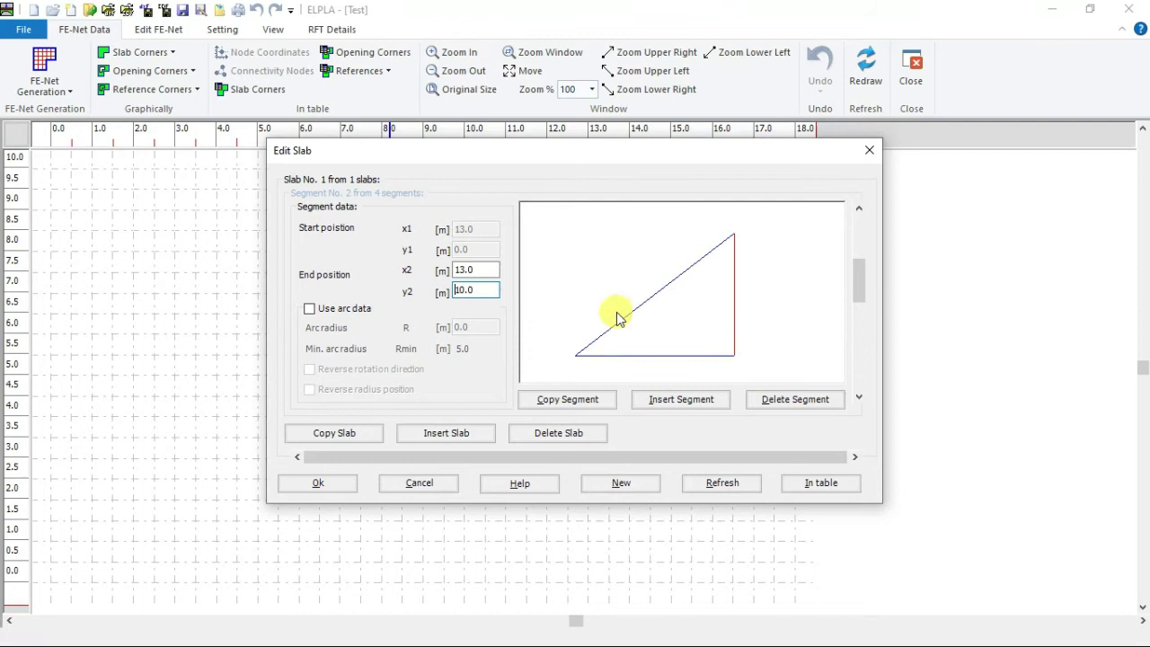
{"action": "left_click", "coordinate": [310, 309]}
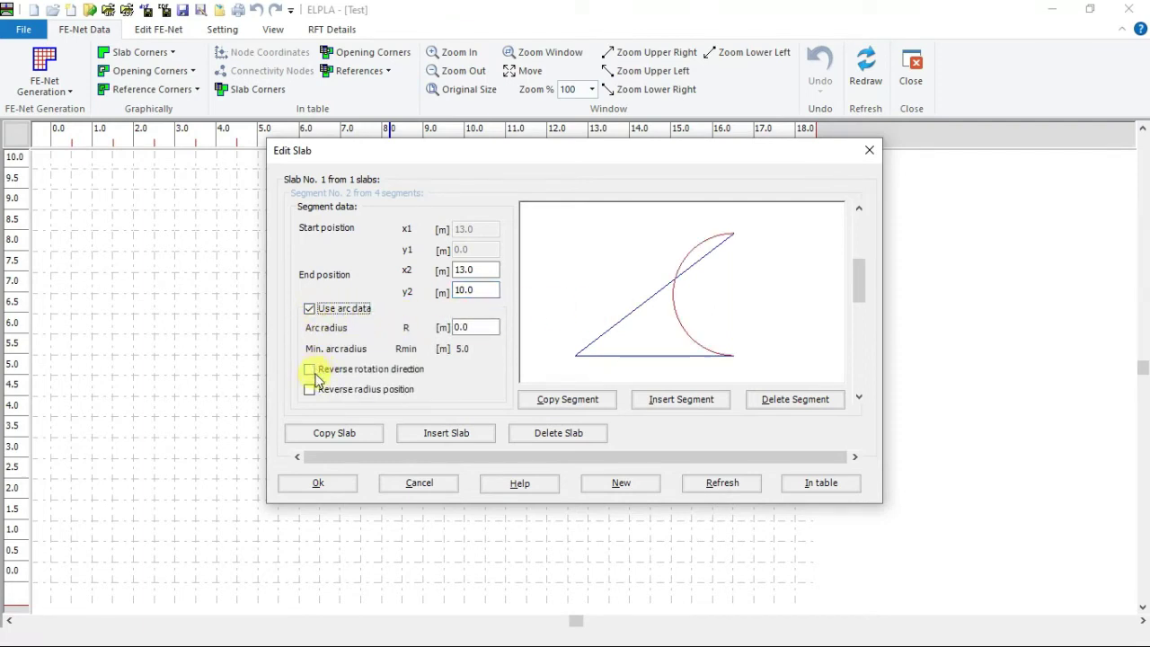
{"action": "left_click", "coordinate": [313, 370]}
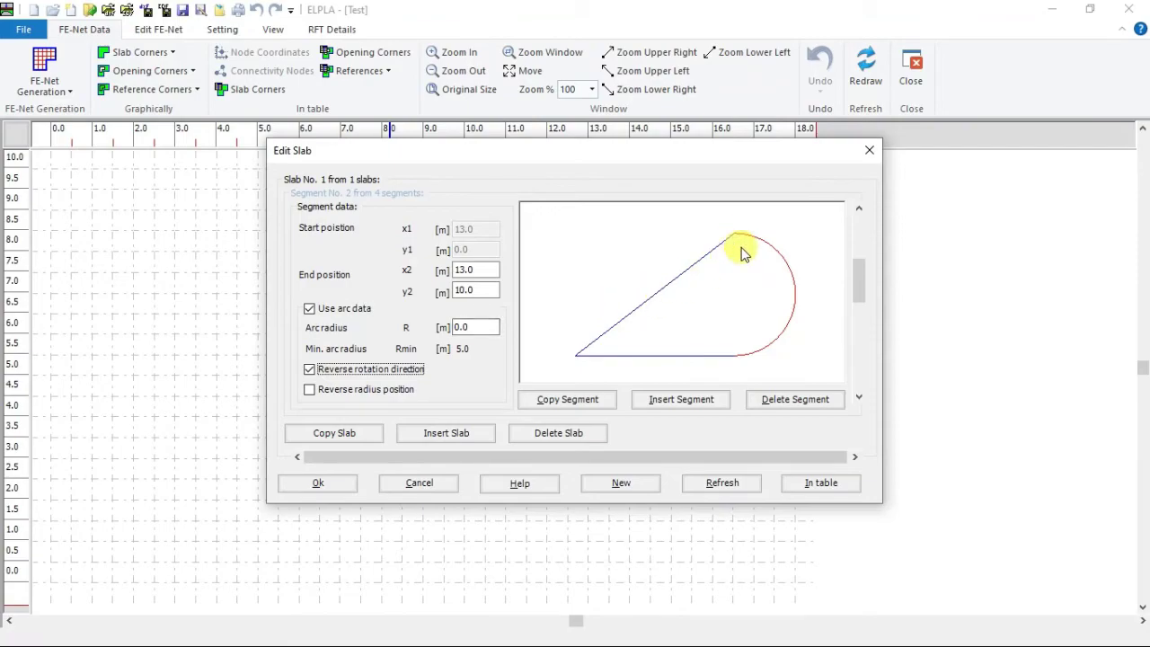
{"action": "key", "text": "alt+Tab"}
{"action": "key", "text": "Tab"}
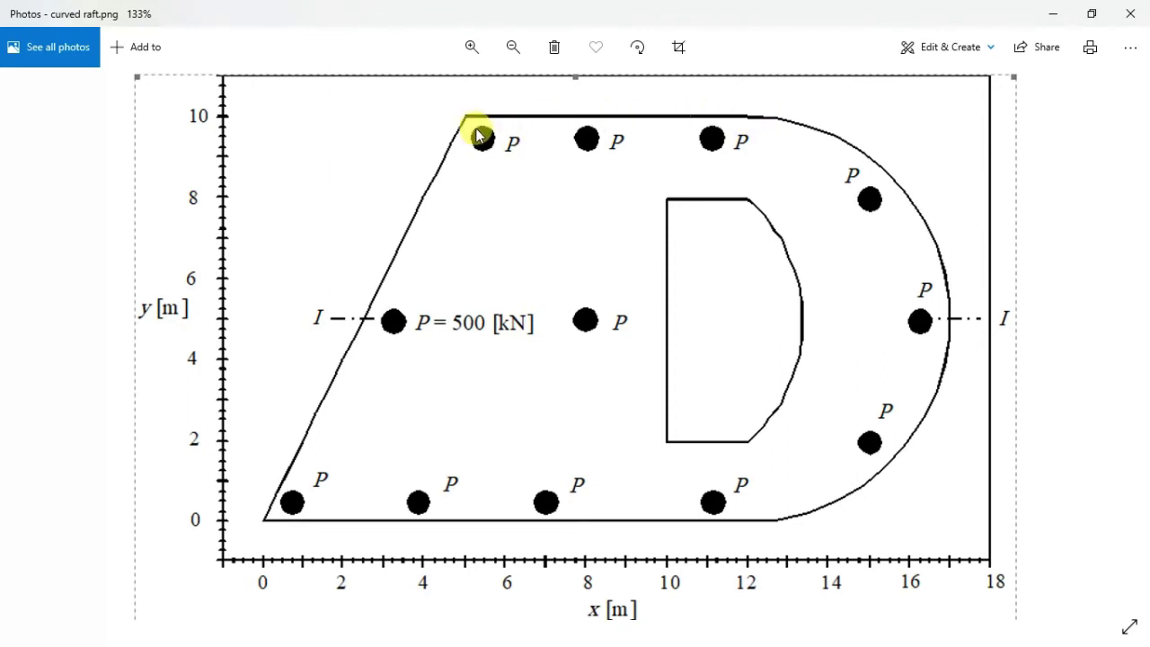
End segment 3 at (5, 10), close segment 4 to the origin, and draw the slab.
{"action": "key", "text": "alt+Tab"}
{"action": "key", "text": "alt+Tab"}
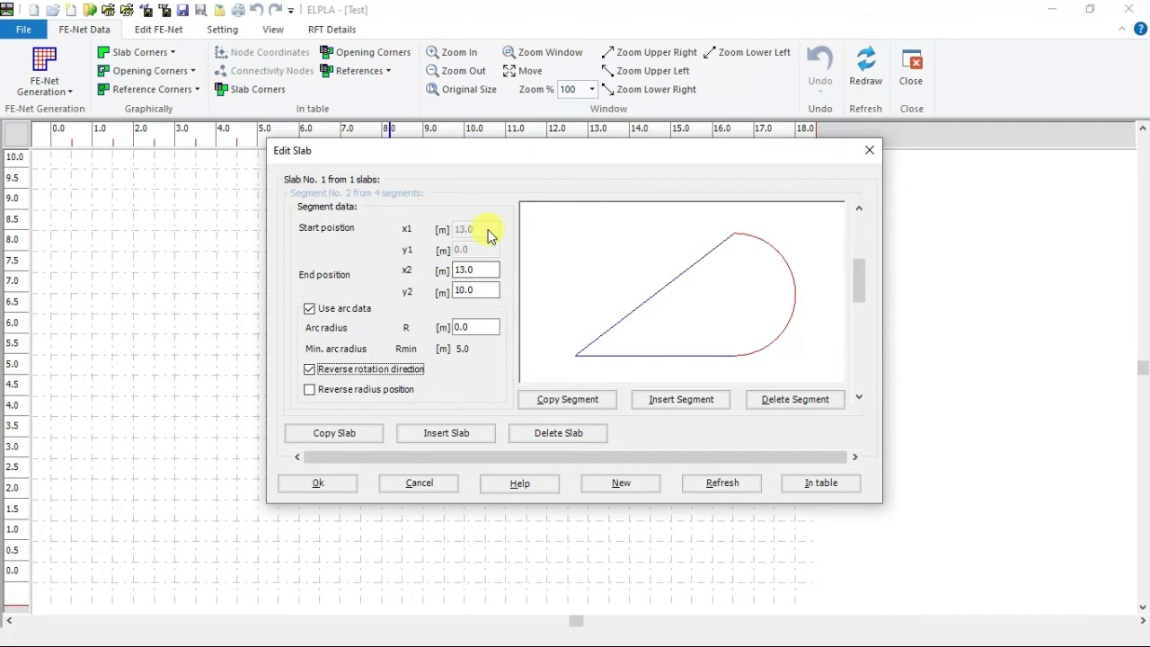
{"action": "left_click", "coordinate": [860, 397]}
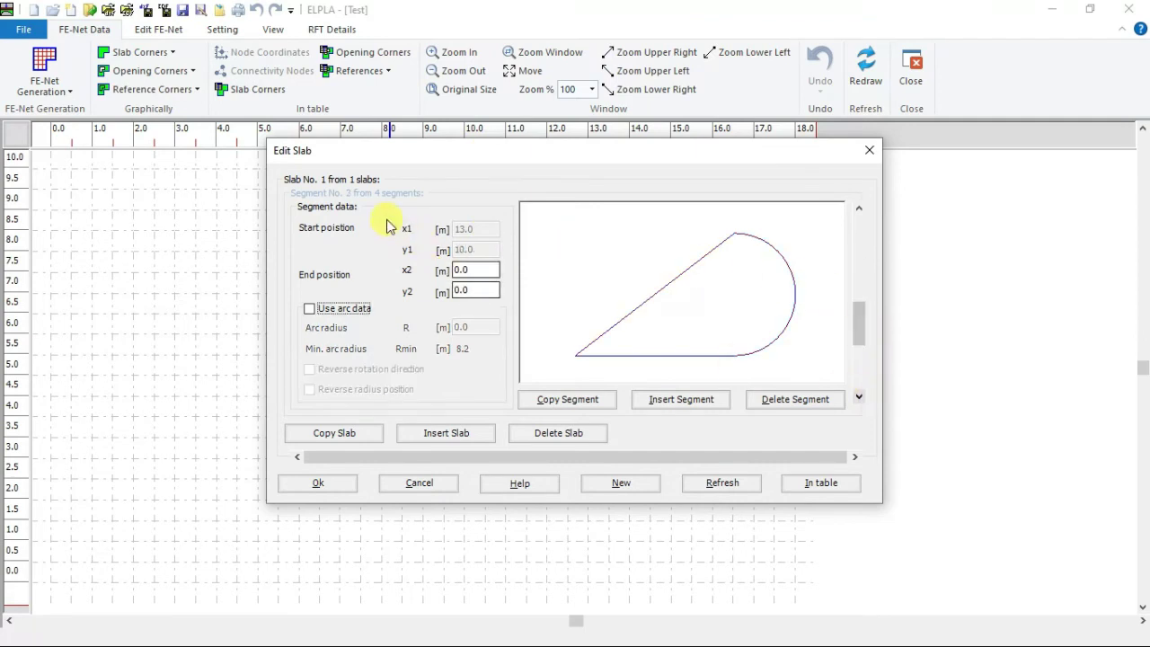
{"action": "double_click", "coordinate": [475, 269]}
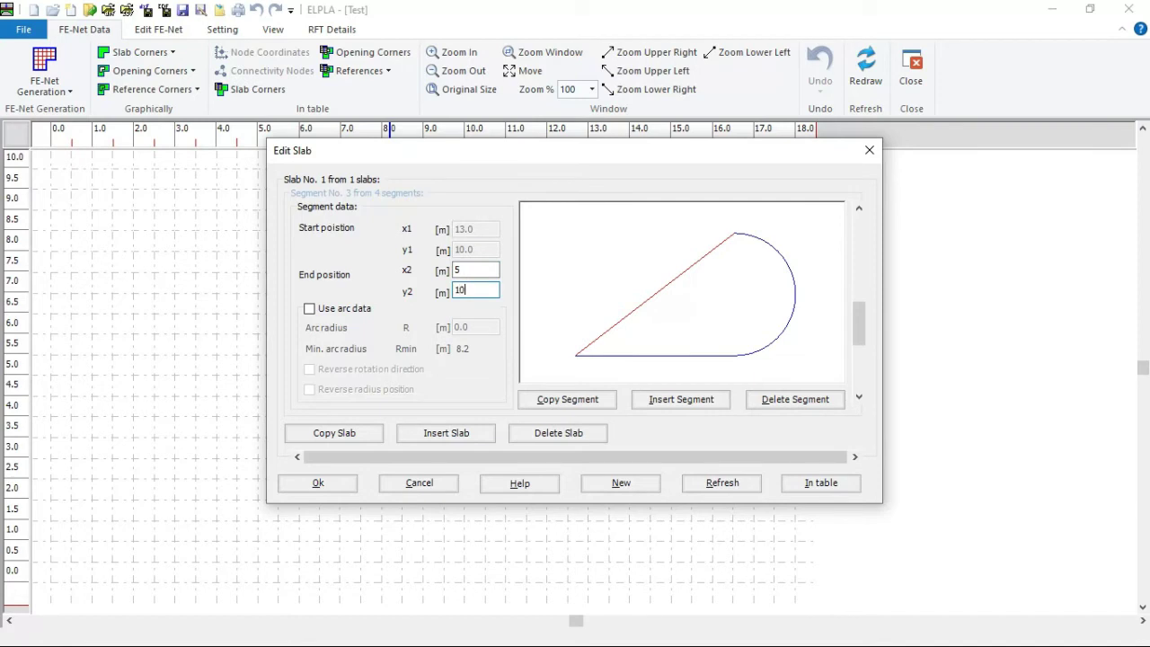
{"action": "left_click", "coordinate": [859, 396]}
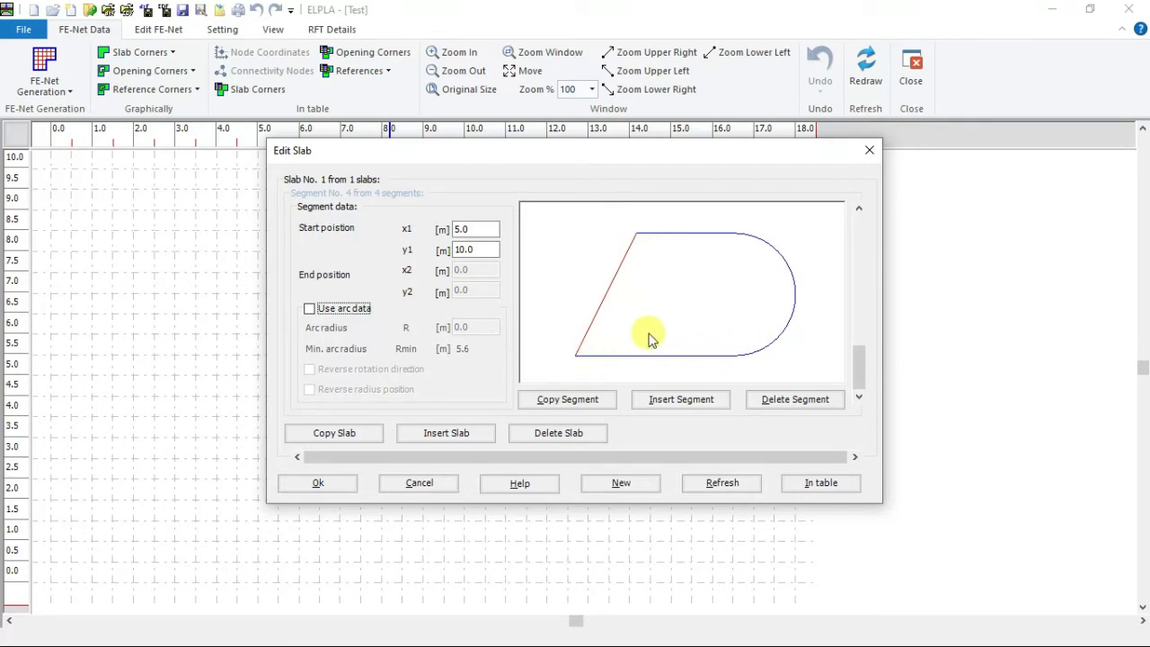
{"action": "left_click", "coordinate": [331, 482]}
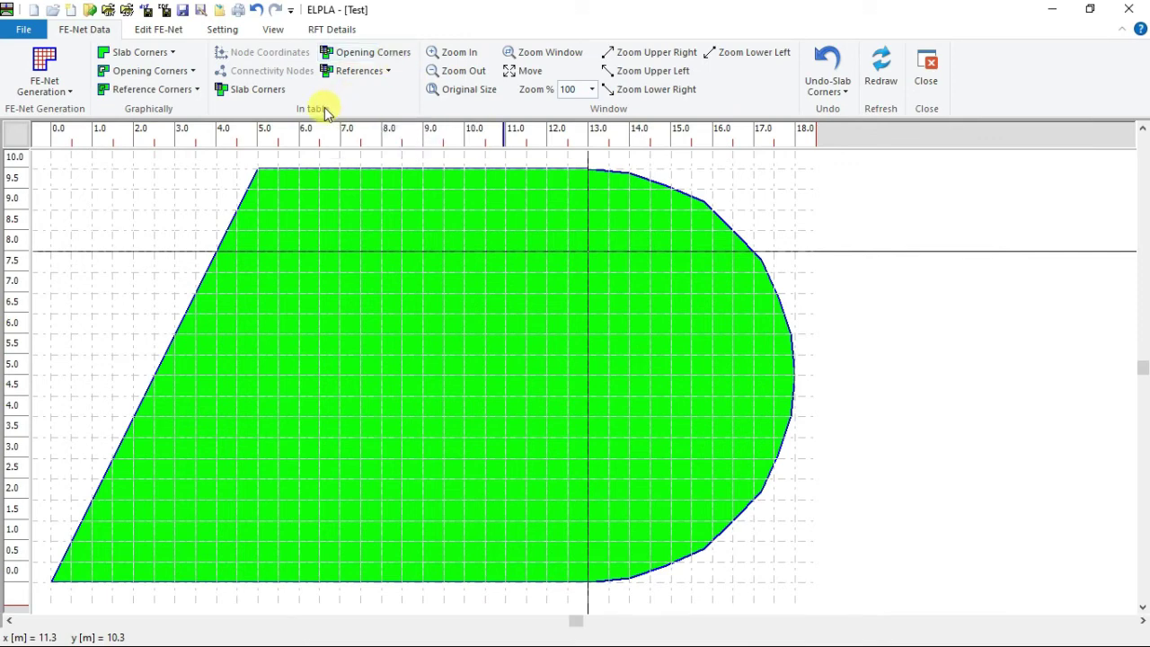
Open the Edit Opening dialog from Opening Corners, which lists no openings yet.
{"action": "left_click", "coordinate": [378, 59]}
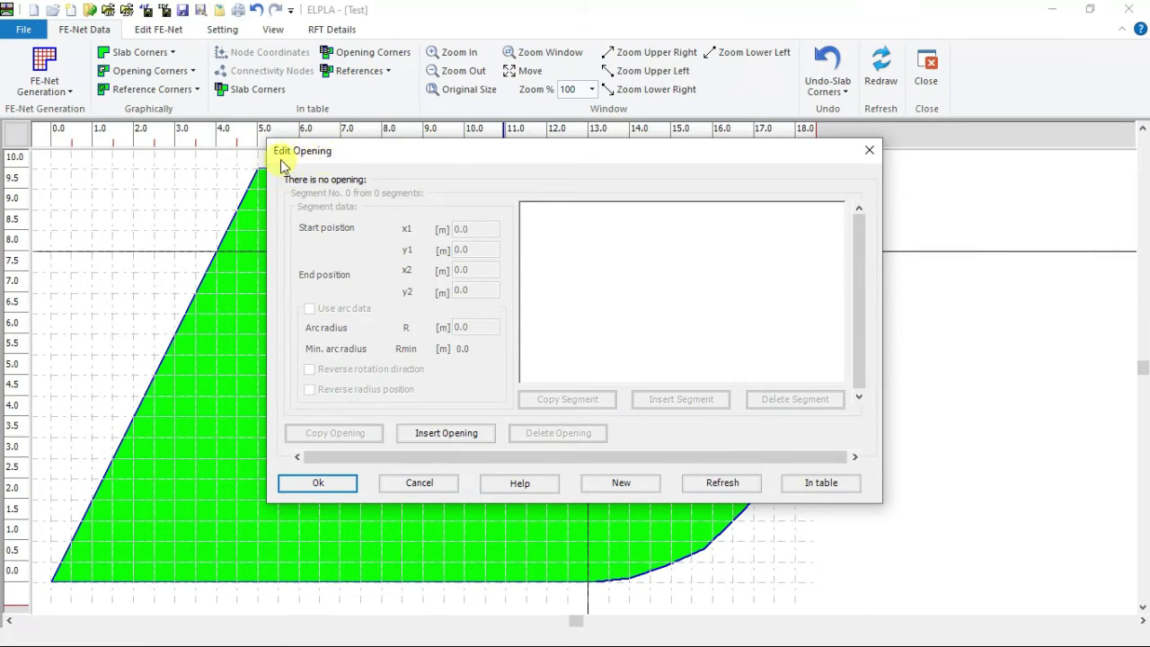
Switch to curved raft.png in Photos to read the D-shaped opening's position.
{"action": "key", "text": "alt+Tab"}
{"action": "key", "text": "alt+Tab"}
{"action": "key", "text": "alt+Tab"}
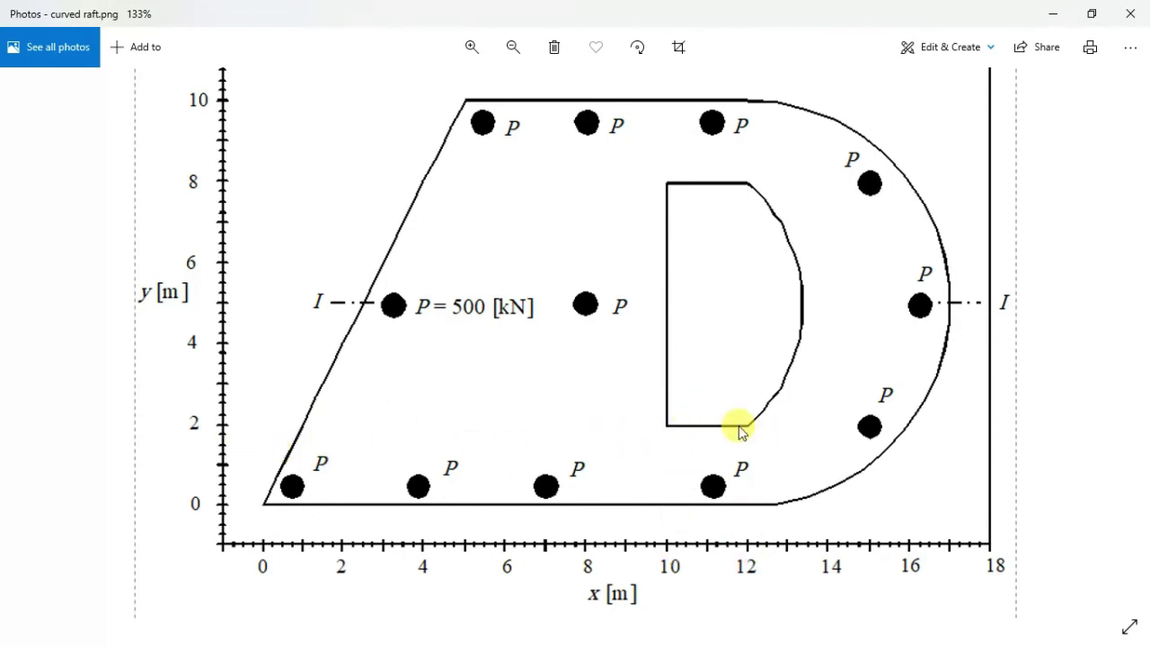
Create a new opening in the raft and give it four segments.
{"action": "key", "text": "alt+Tab"}
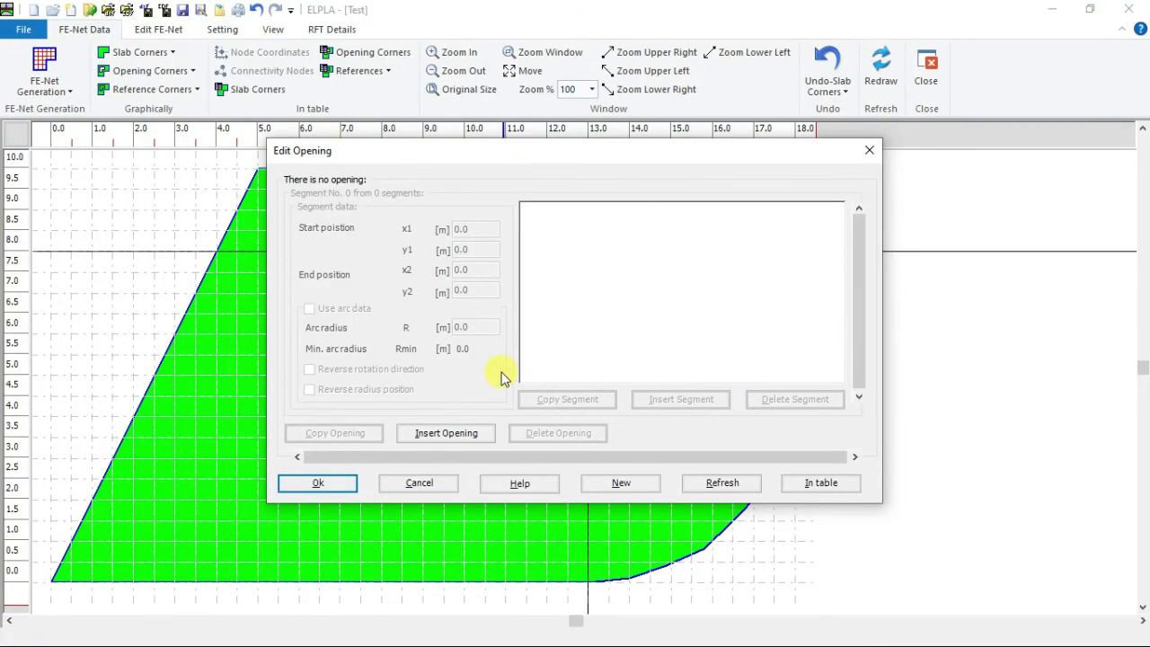
{"action": "left_click", "coordinate": [460, 443]}
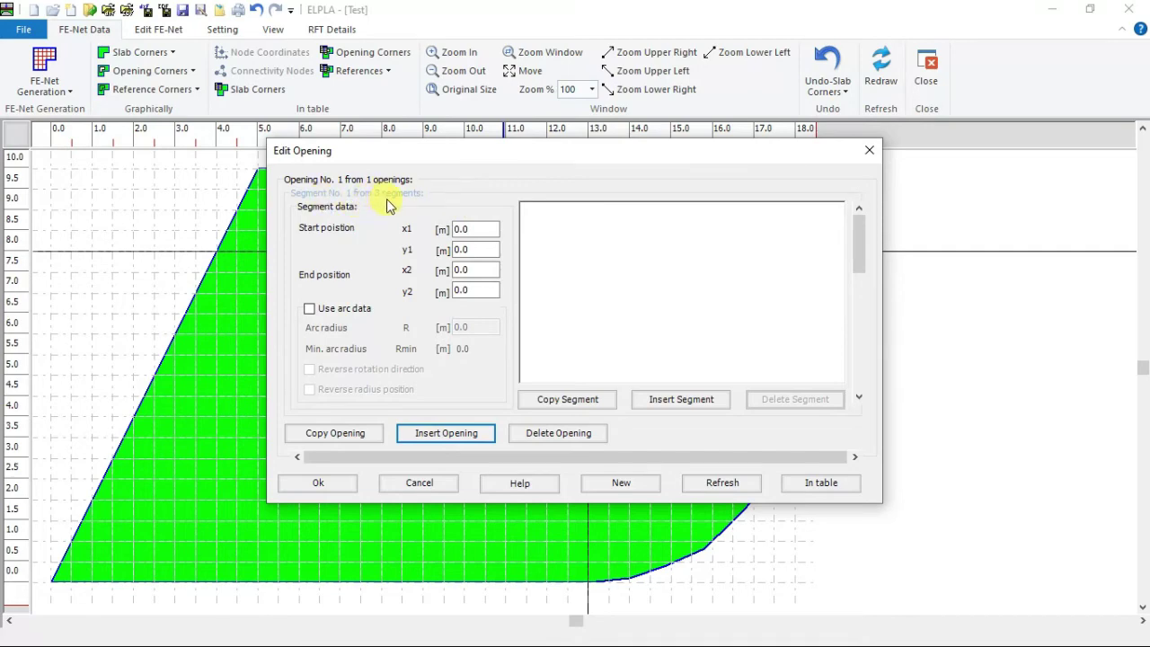
{"action": "left_click", "coordinate": [697, 400]}
{"action": "left_click_drag", "start_coordinate": [859, 296], "coordinate": [860, 225]}
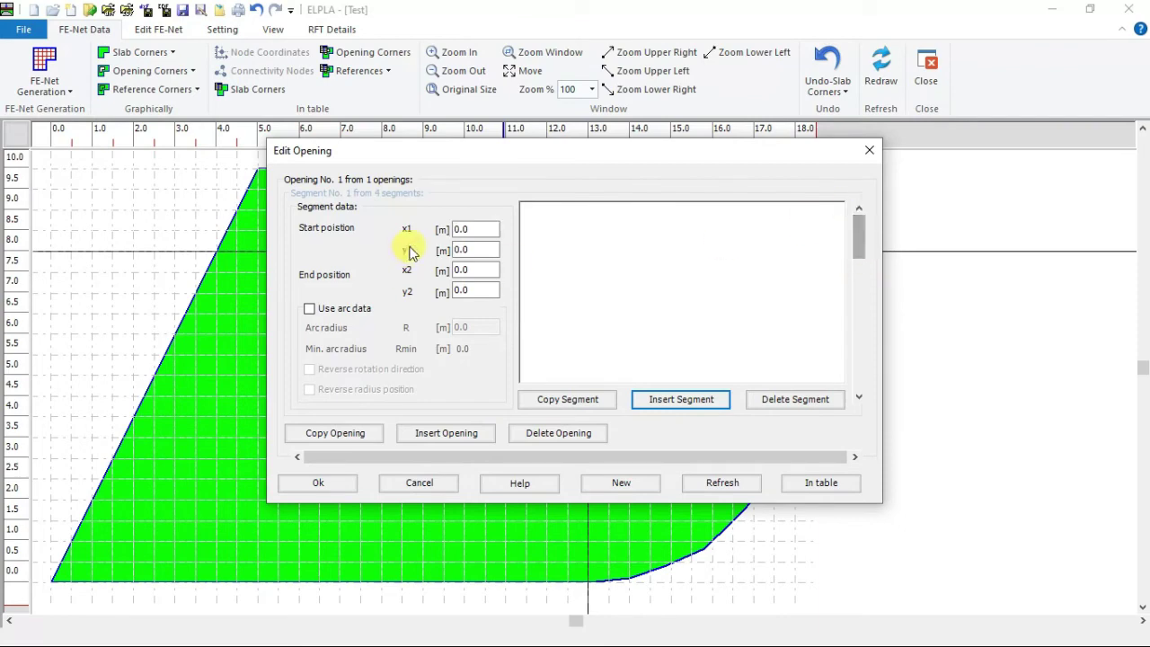
Set the opening's first straight edge from (10, 2) to (12, 2).
{"action": "left_click", "coordinate": [474, 227]}
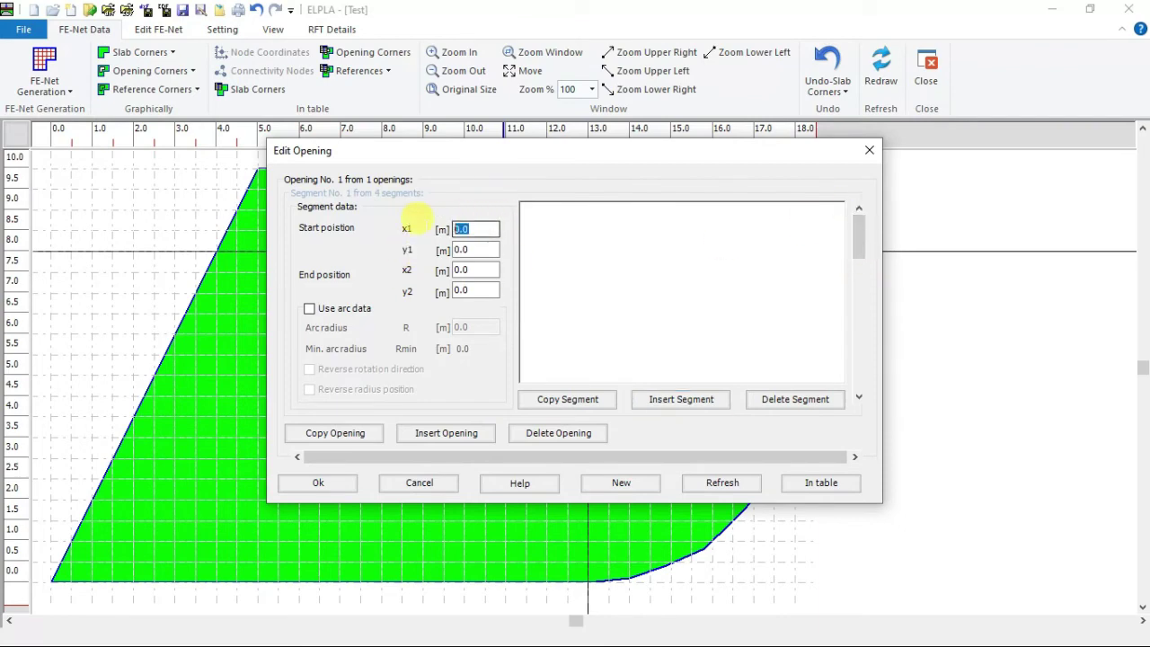
{"action": "key", "text": "Tab"}
{"action": "type", "text": "2"}
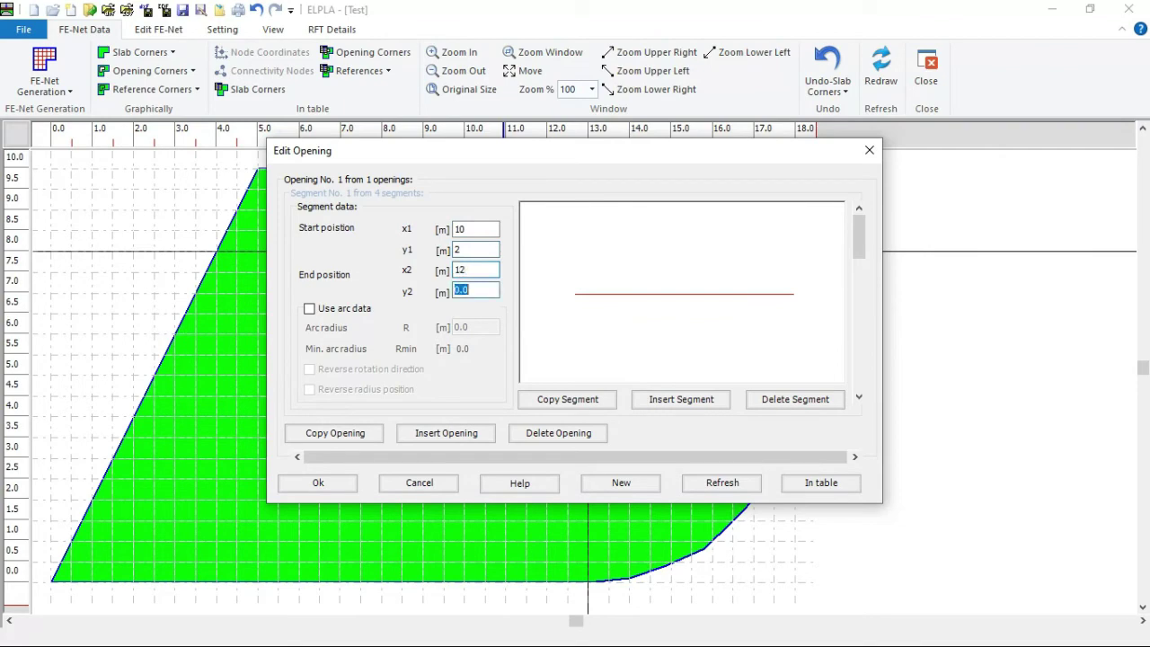
{"action": "left_click", "coordinate": [858, 396]}
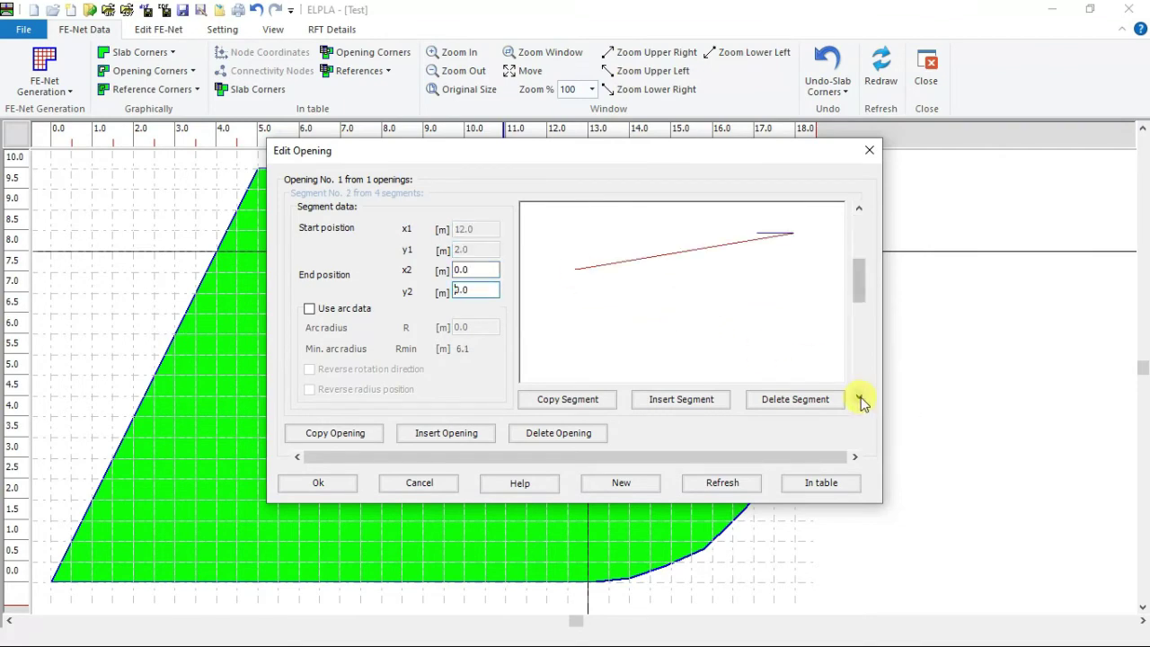
{"action": "key", "text": "alt+Tab"}
{"action": "key", "text": "Tab"}
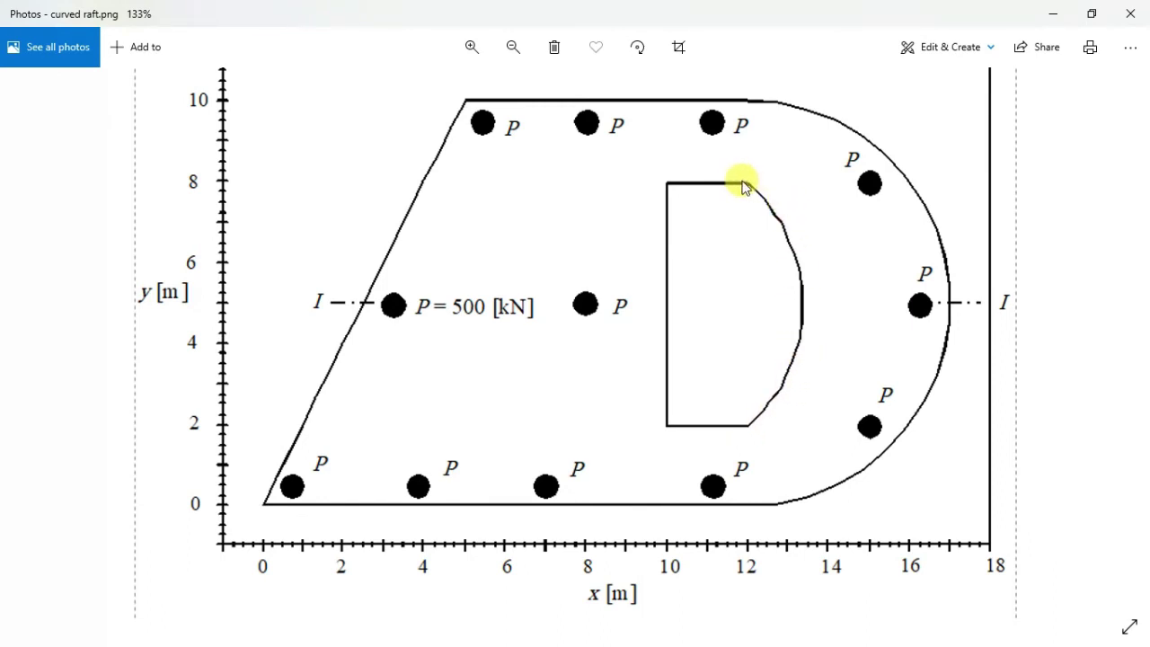
{"action": "key", "text": "alt+Tab"}
{"action": "key", "text": "Tab"}
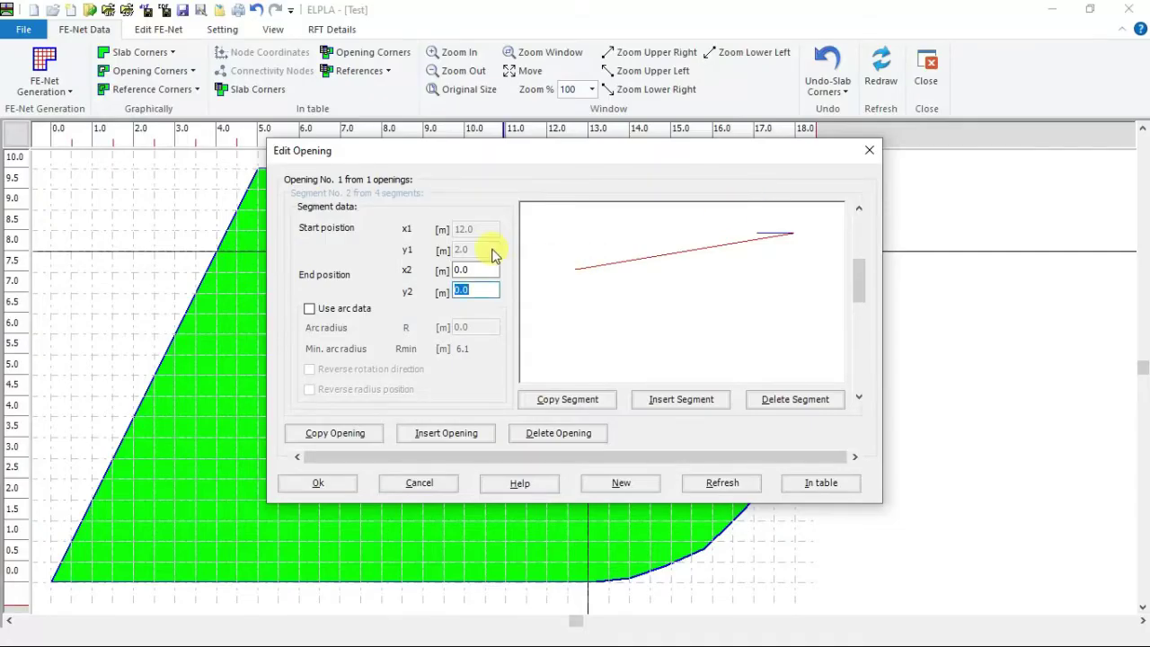
Make segment 2 a reversed-direction arc ending at (12, 8).
{"action": "left_click", "coordinate": [462, 269]}
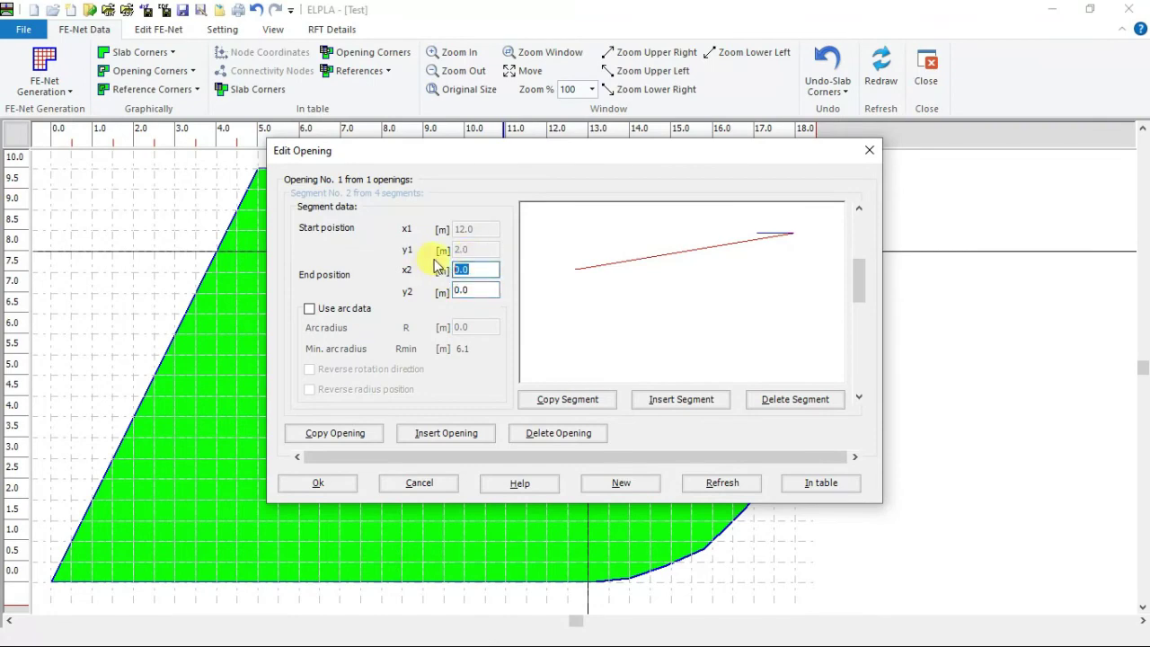
{"action": "type", "text": "12"}
{"action": "key", "text": "Tab"}
{"action": "type", "text": "8"}
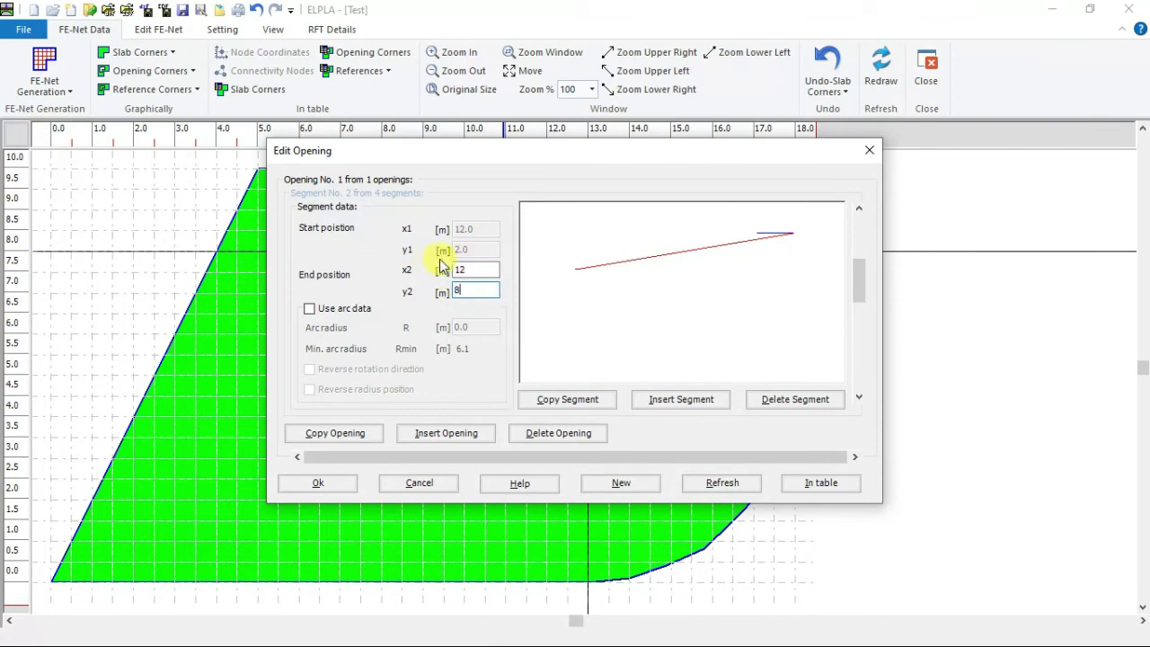
{"action": "left_click", "coordinate": [355, 311]}
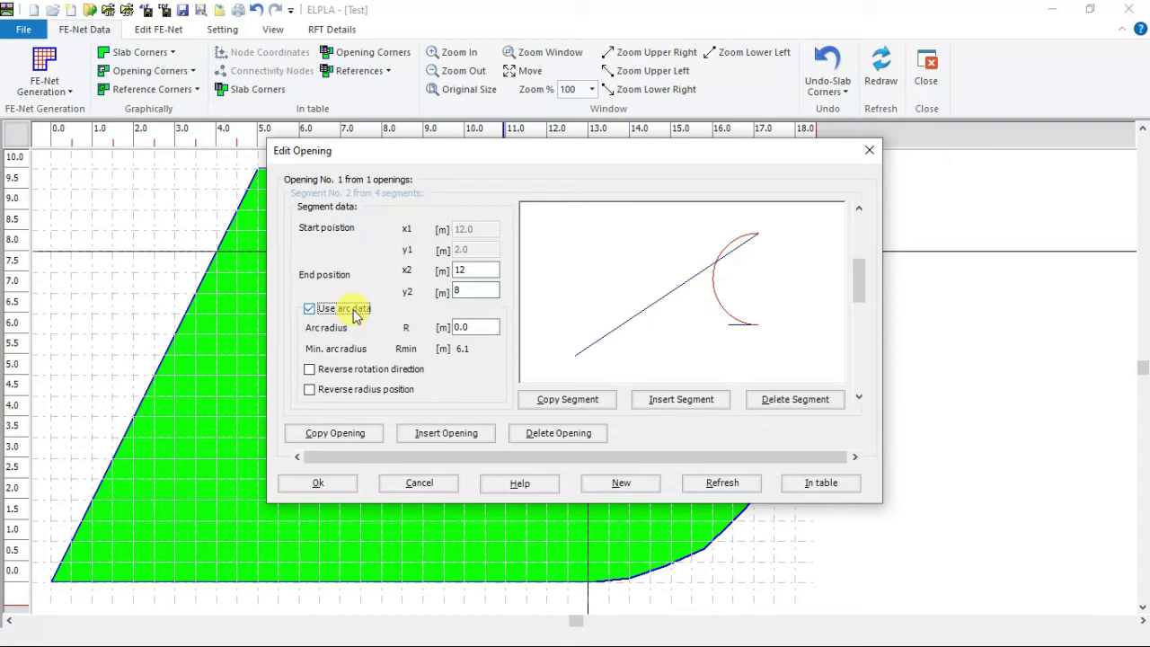
{"action": "left_click", "coordinate": [338, 375]}
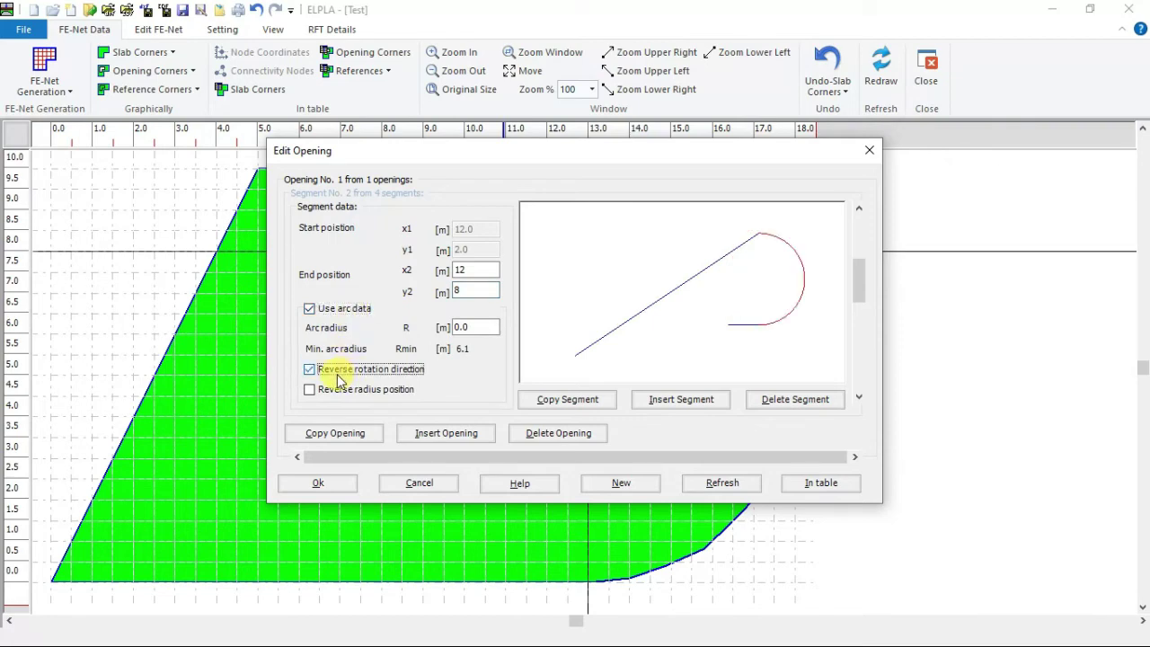
{"action": "left_click", "coordinate": [859, 395]}
End segment 3 at (10, 8), checking the raft drawing for the corner.
{"action": "key", "text": "alt+Tab"}
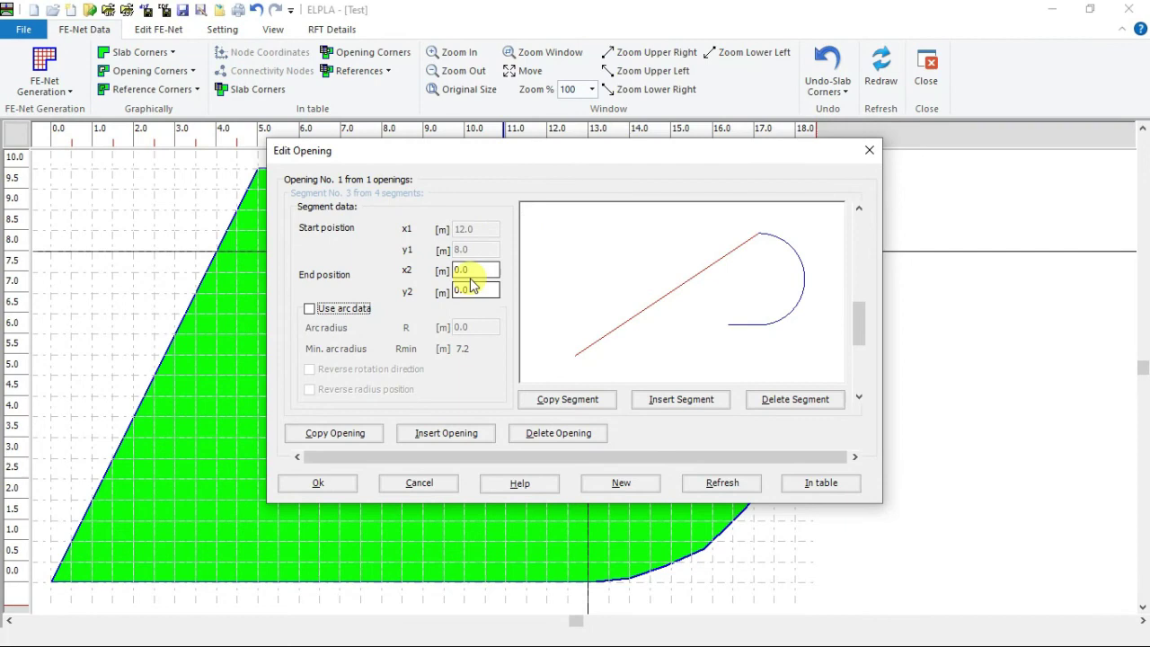
{"action": "left_click", "coordinate": [471, 272]}
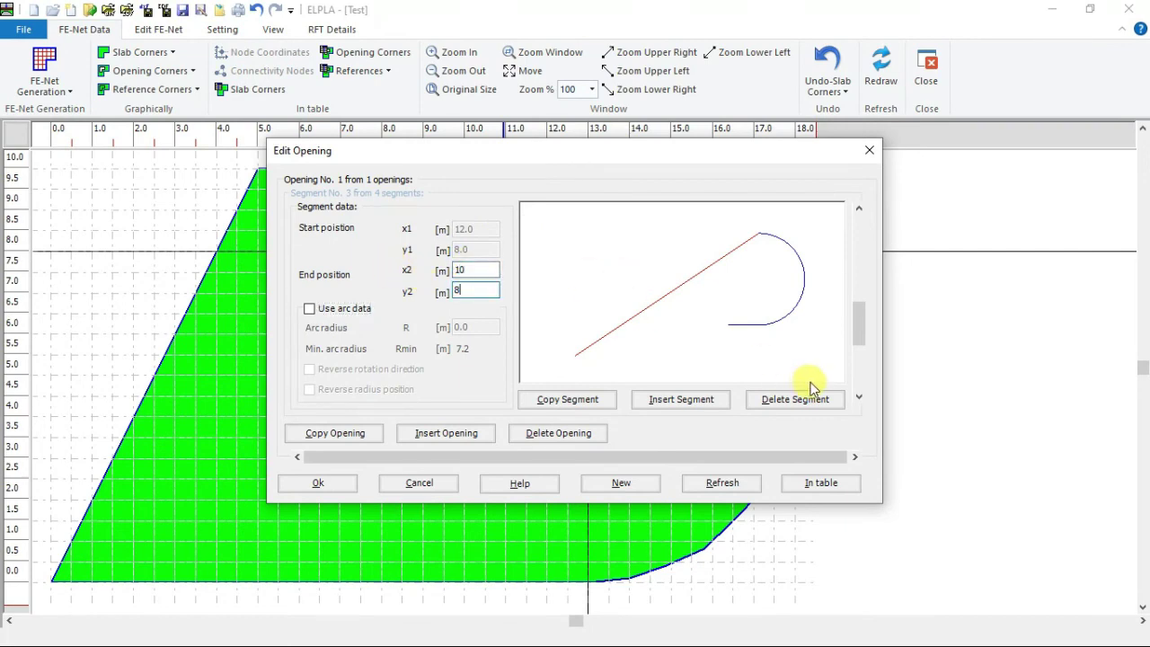
{"action": "left_click", "coordinate": [859, 395]}
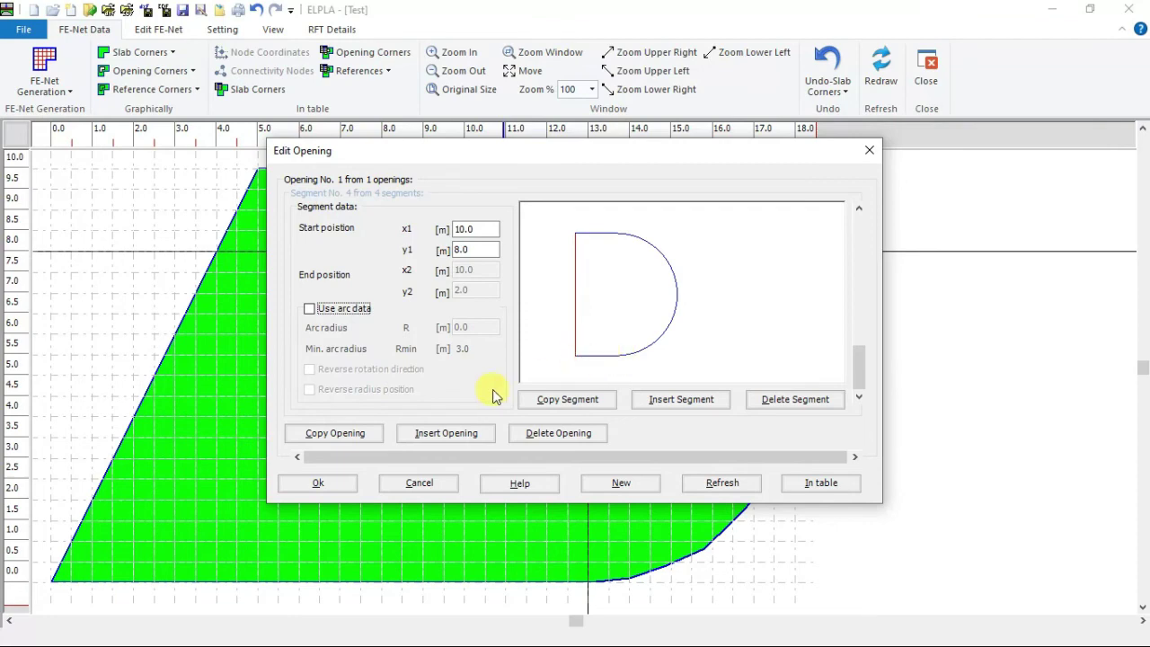
Confirm the D-shaped opening and run Generating FE-Net over the raft.
{"action": "left_click", "coordinate": [340, 490]}
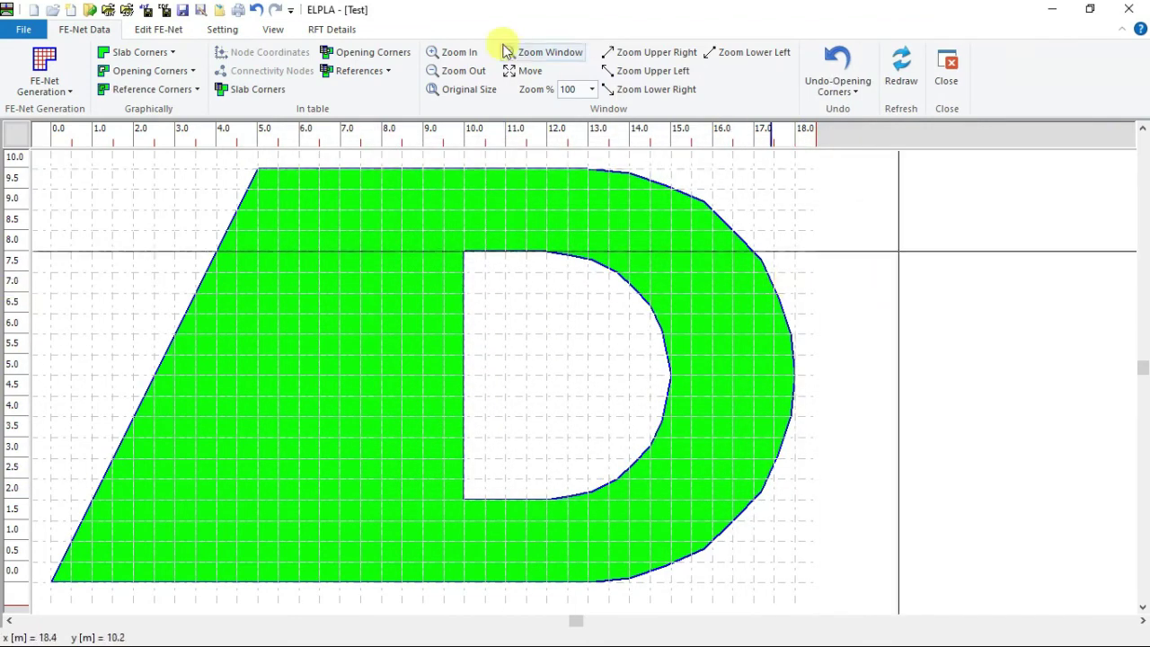
{"action": "left_click", "coordinate": [63, 92]}
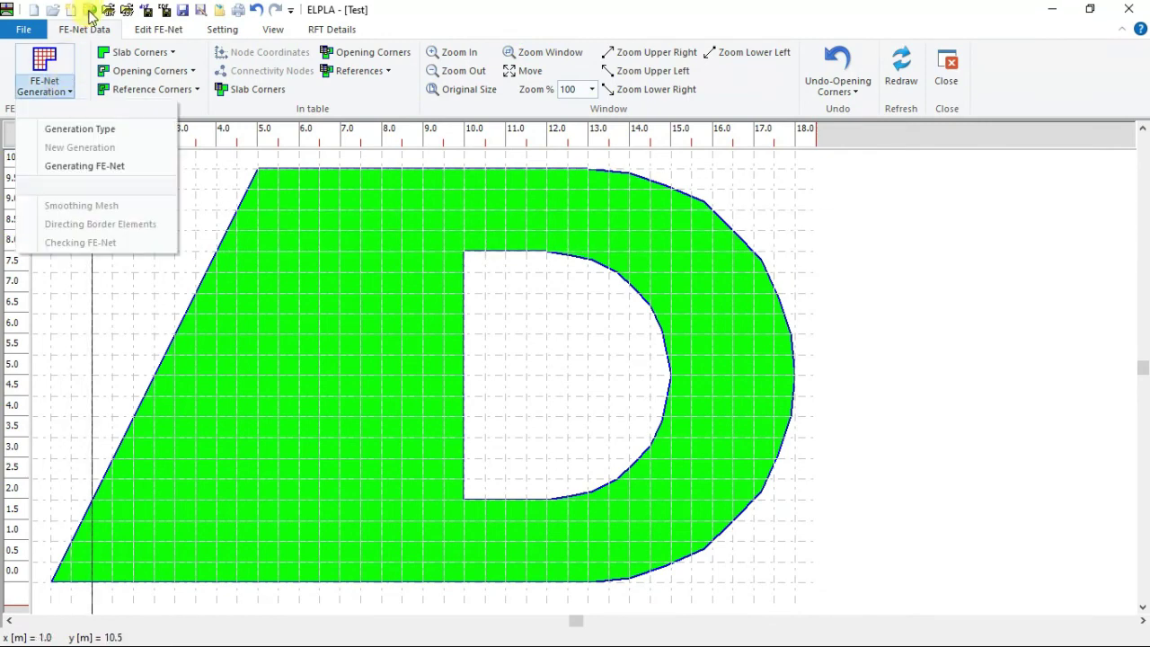
{"action": "left_click", "coordinate": [144, 174]}
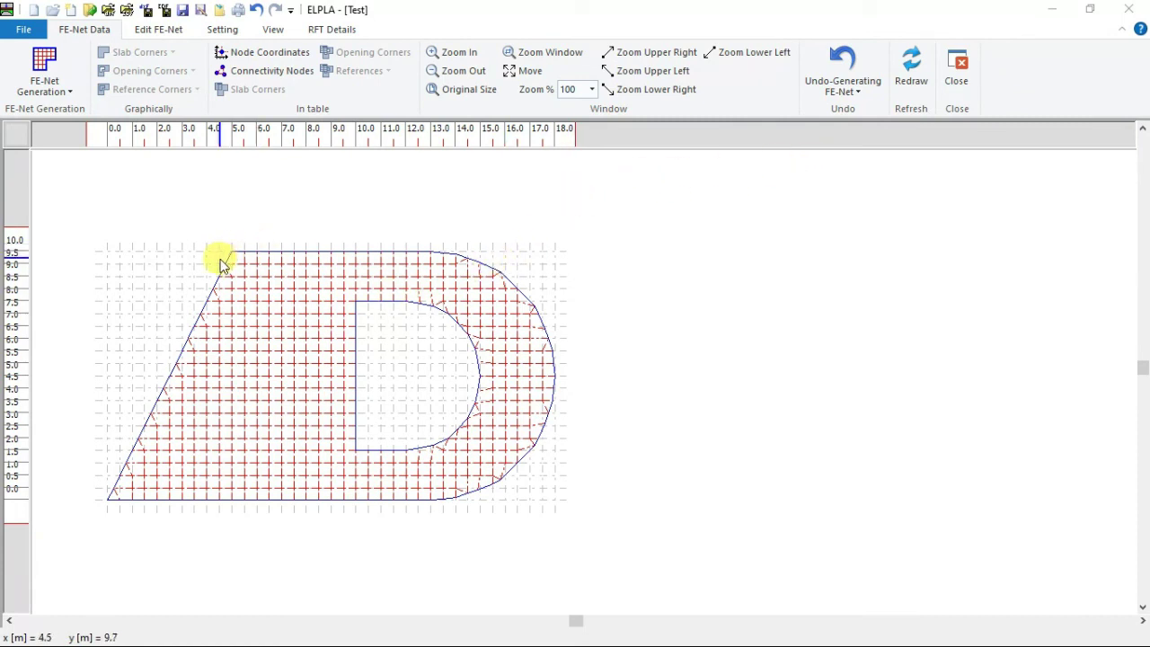
Open the FE-Net Generation menu to reach the Smoothing Mesh option.
{"action": "left_click", "coordinate": [69, 94]}
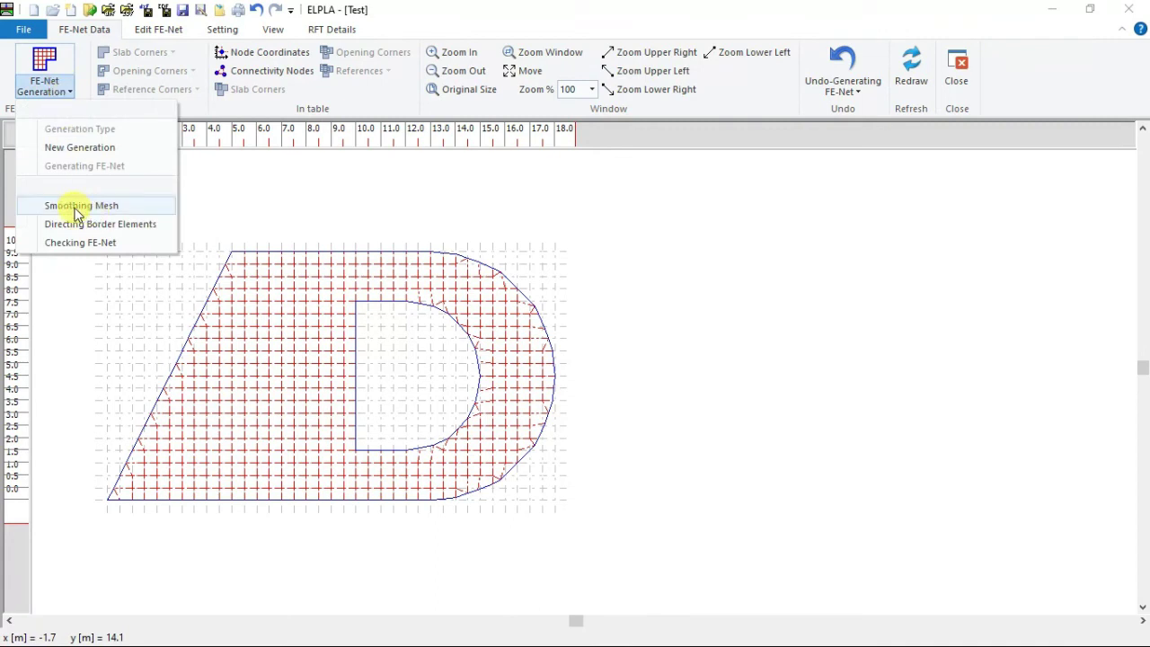